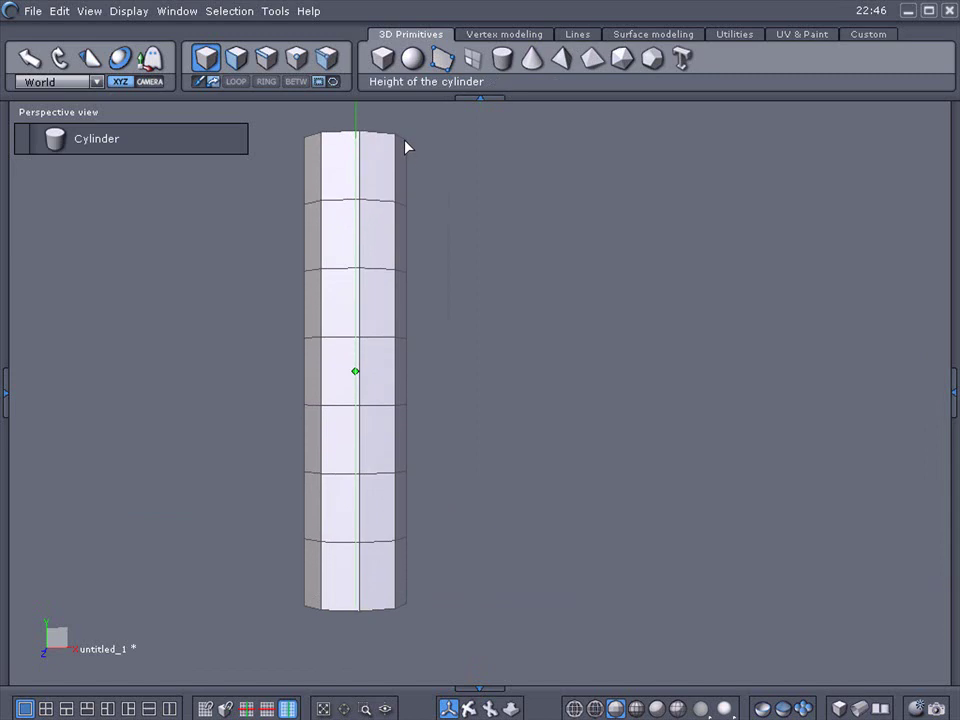
Set the cylinder's tessellation to 10 points per section and 20 sections, and validate the primitive
left_click(951, 402)
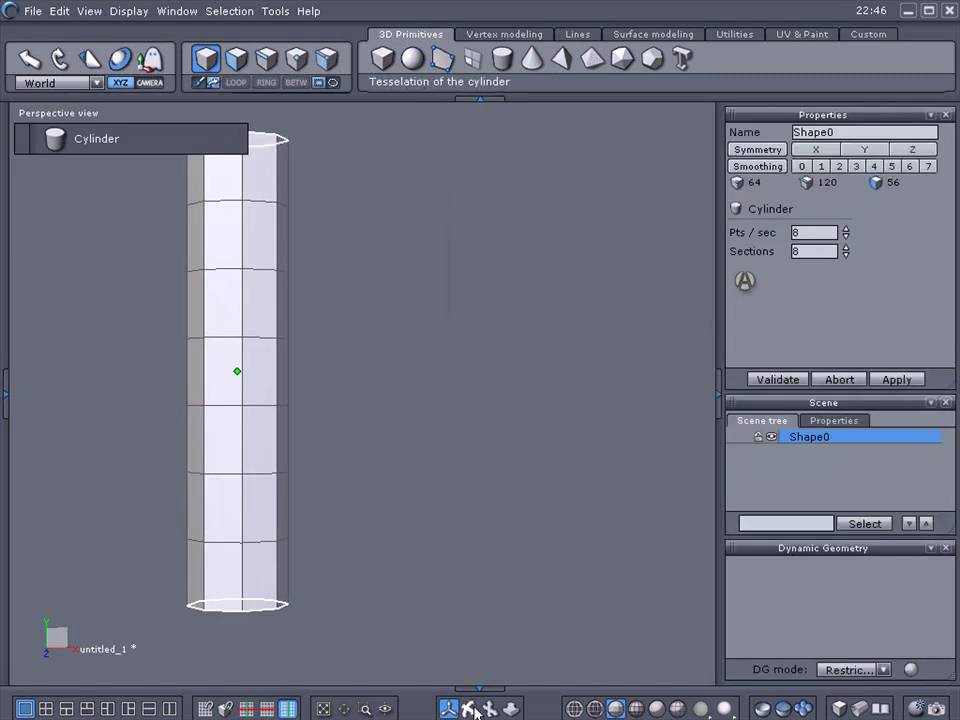
left_click_drag(489, 709, 615, 703)
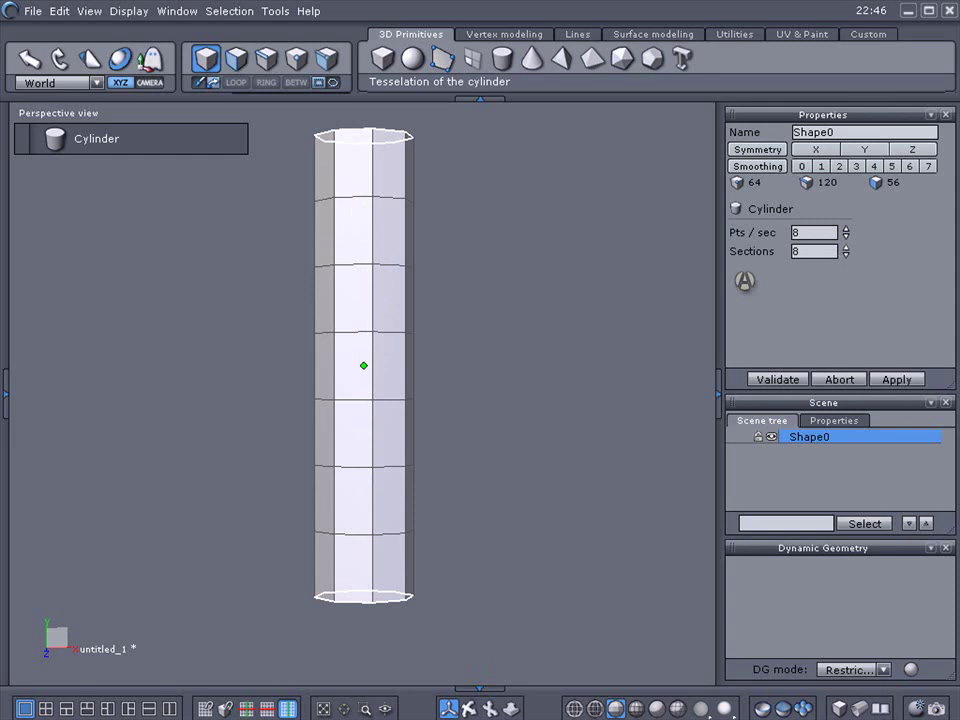
left_click_drag(846, 251, 846, 203)
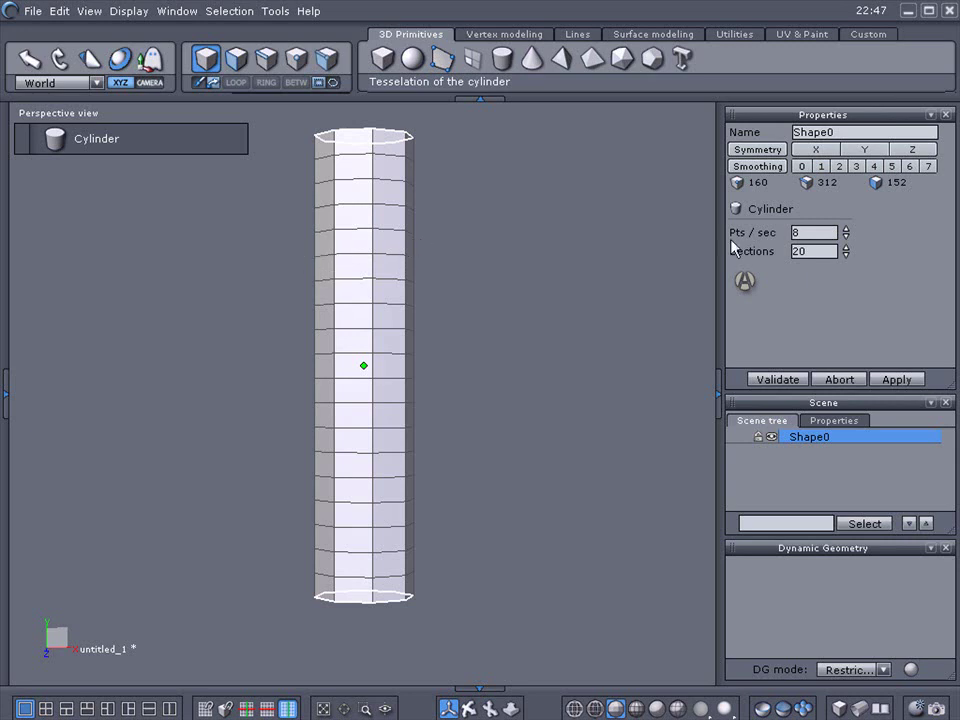
left_click(846, 229)
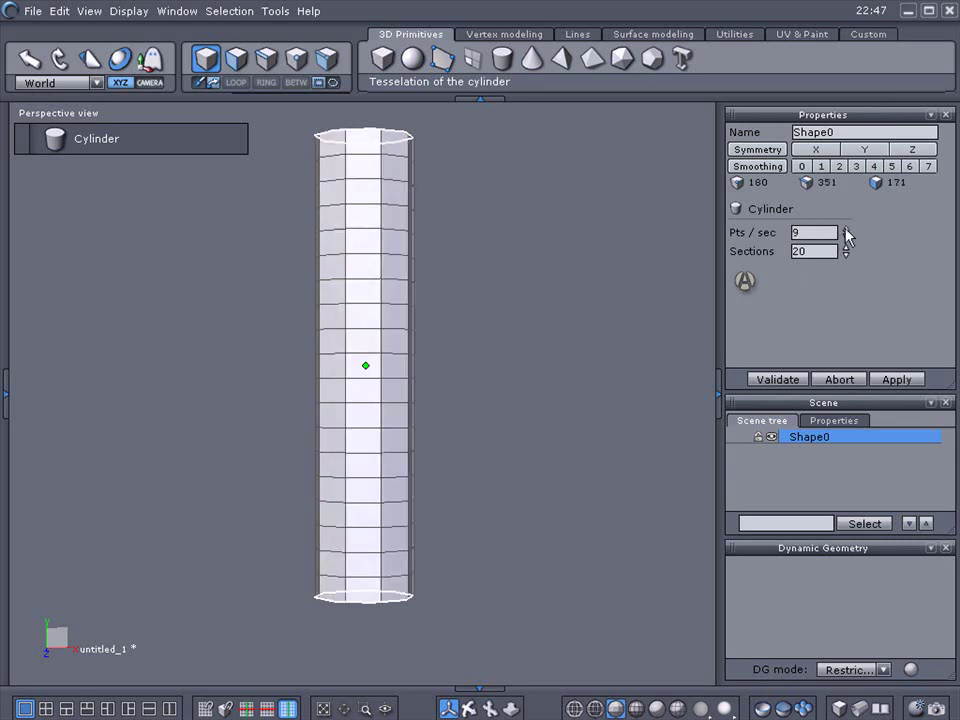
left_click(846, 229)
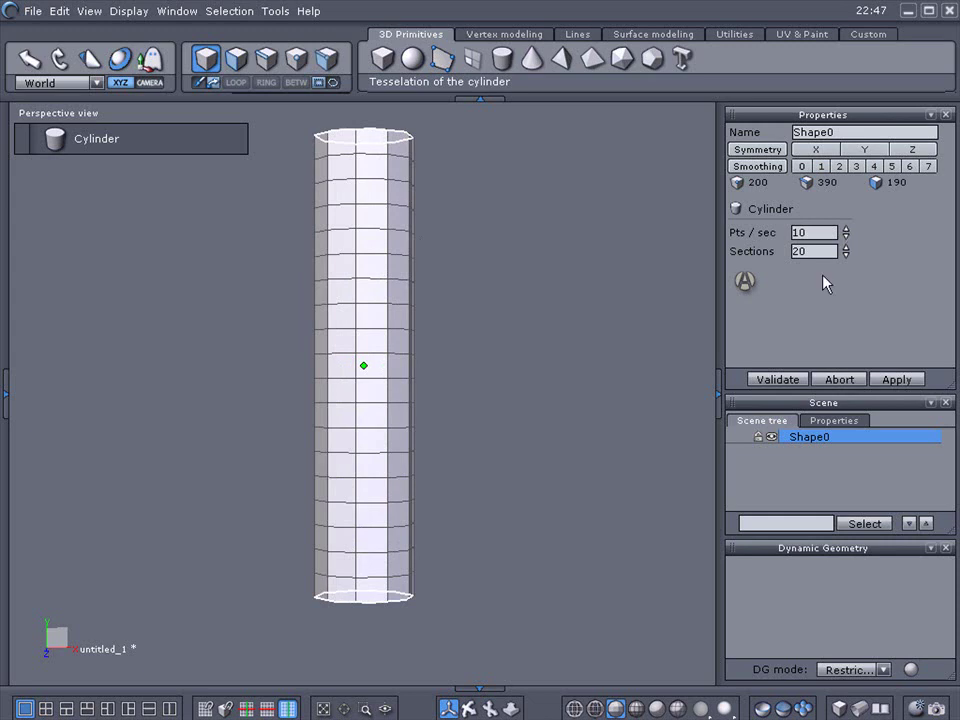
left_click(772, 382)
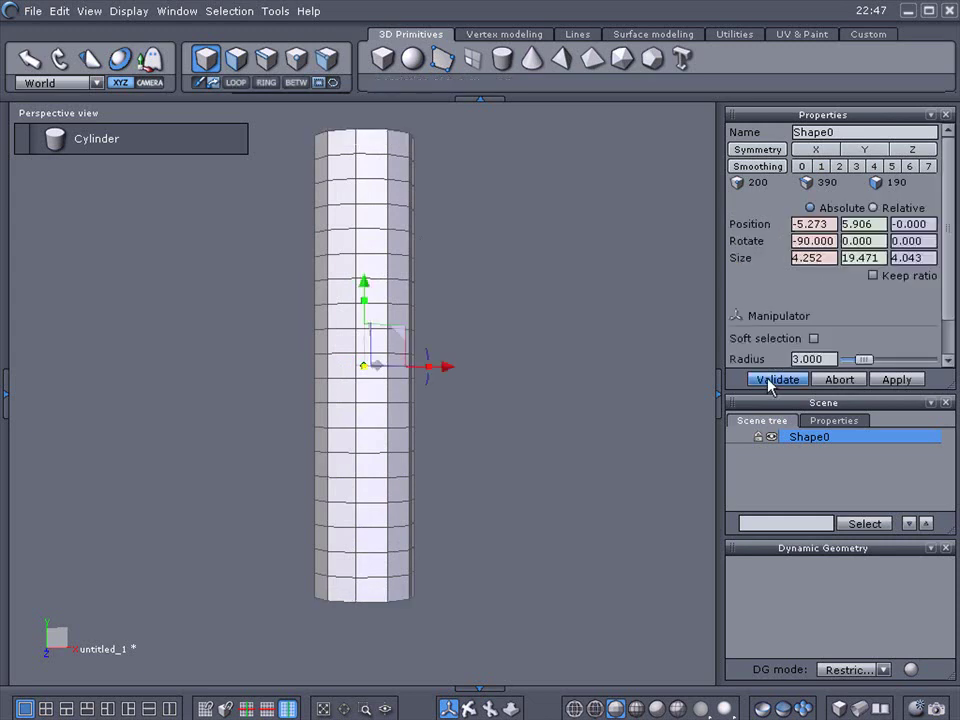
Enable X symmetry on the cylinder and rotate it 90 degrees so it lies horizontally along the X axis
left_click(811, 150)
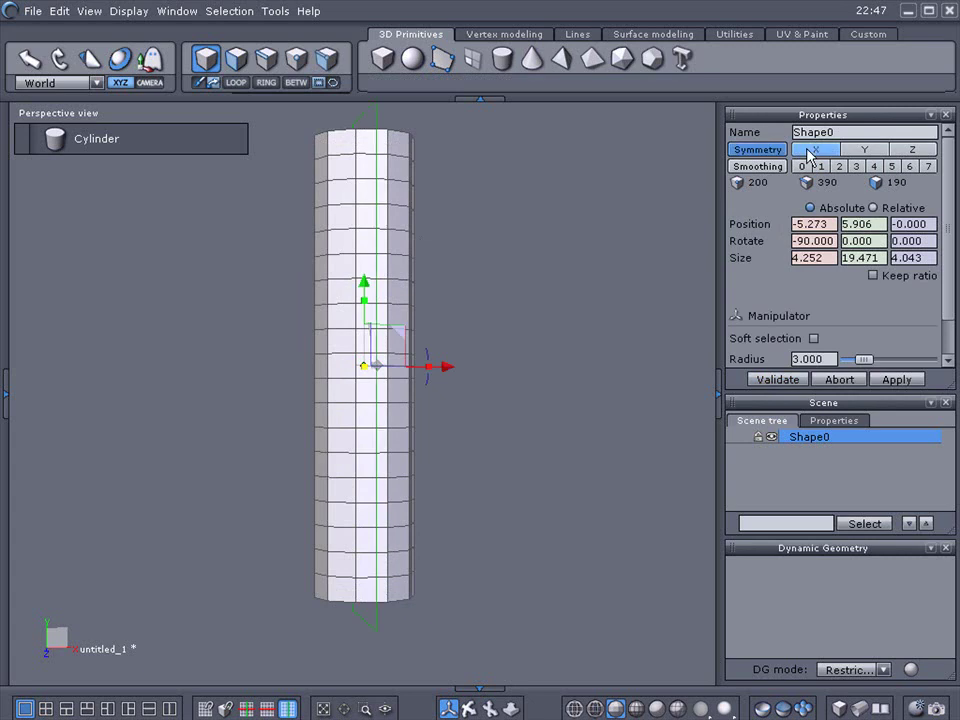
key("2")
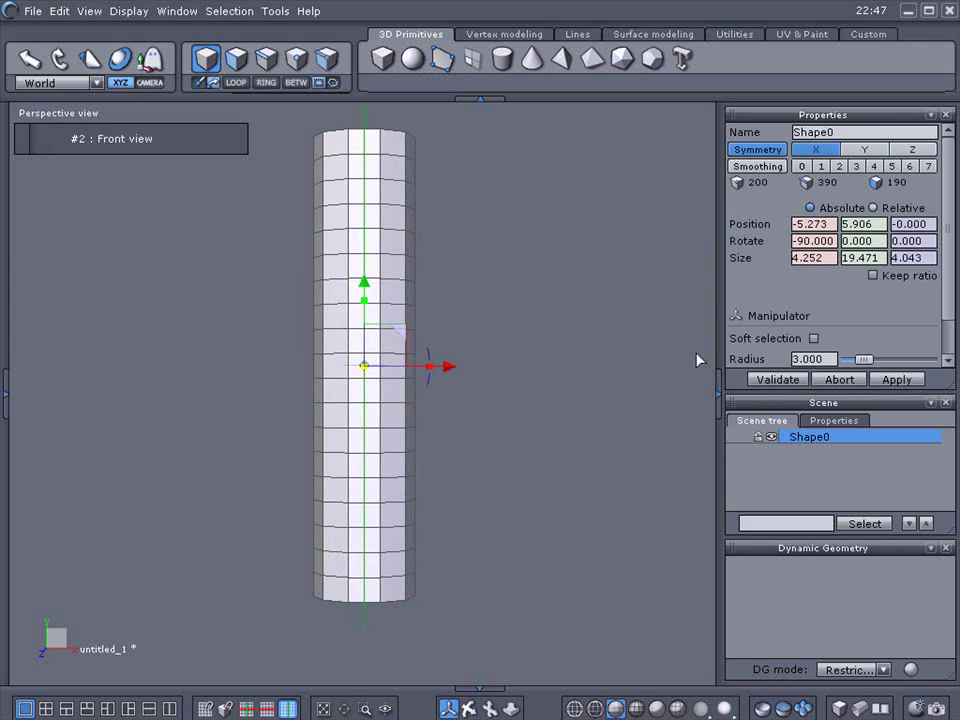
left_click_drag(432, 387, 359, 410)
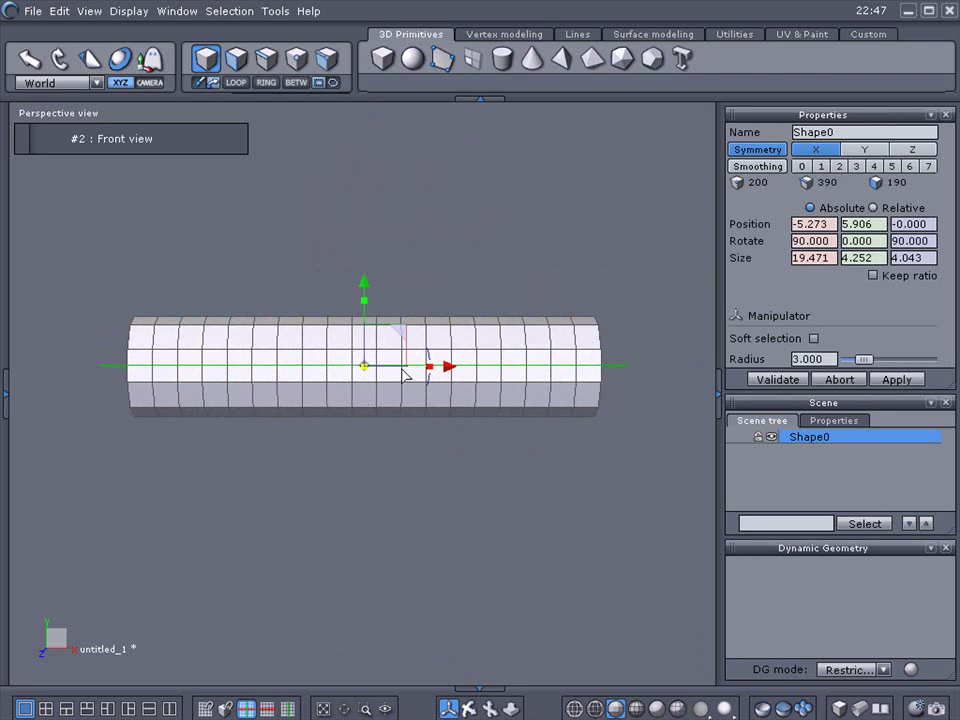
Select the full lengthwise face loop along the middle of the cylinder's front side and turn off symmetry
scroll(404, 374, "up", 2)
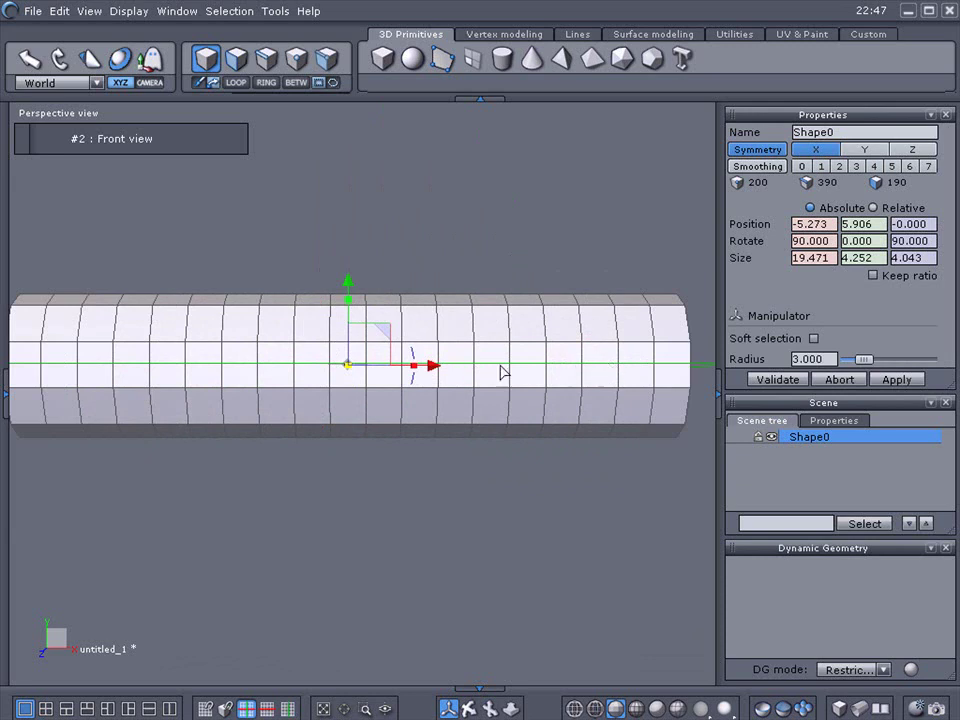
scroll(228, 370, "down", 2)
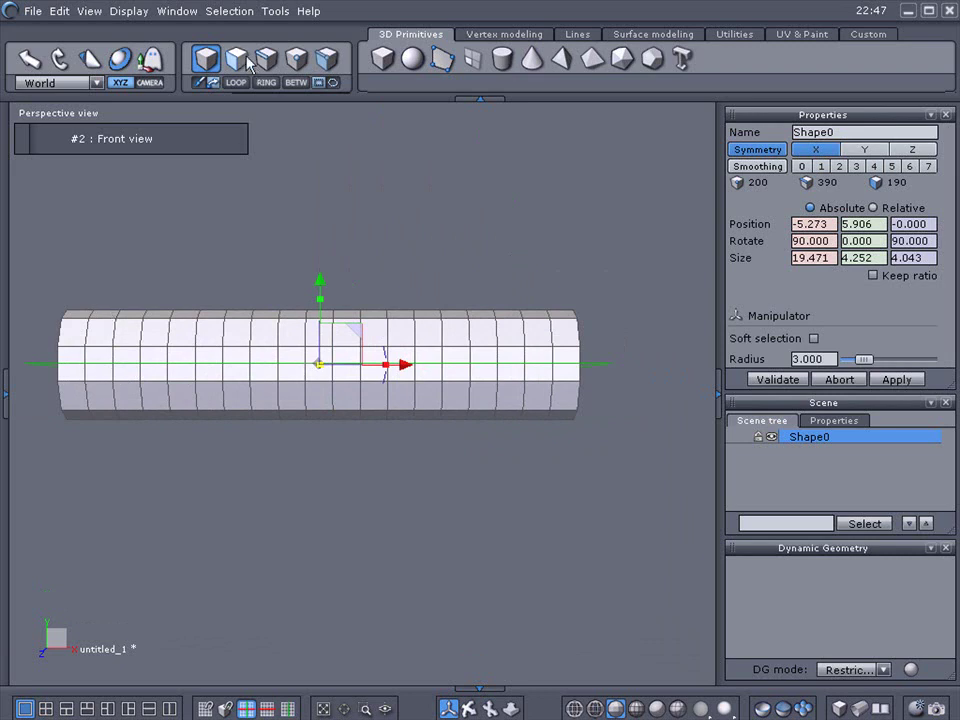
key("F2")
left_click(78, 367)
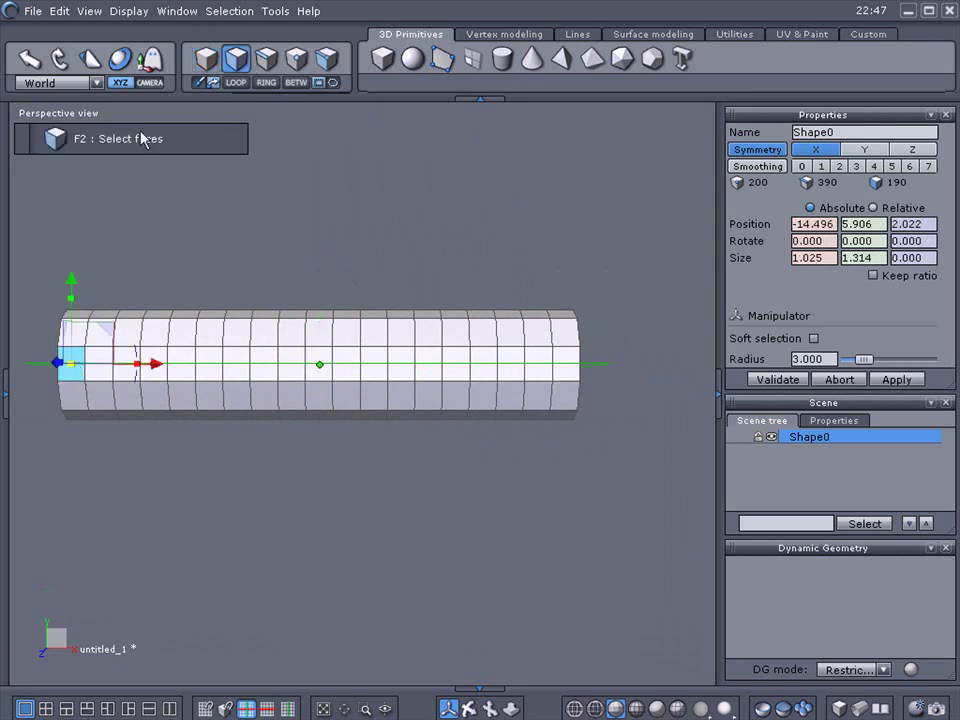
left_click(235, 86)
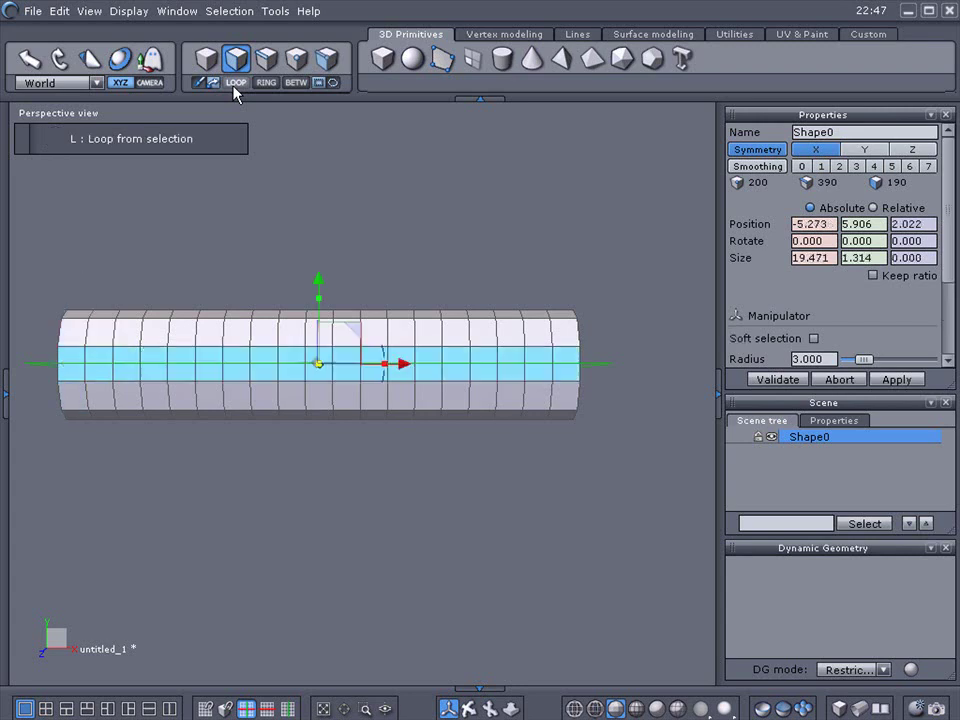
left_click(760, 150)
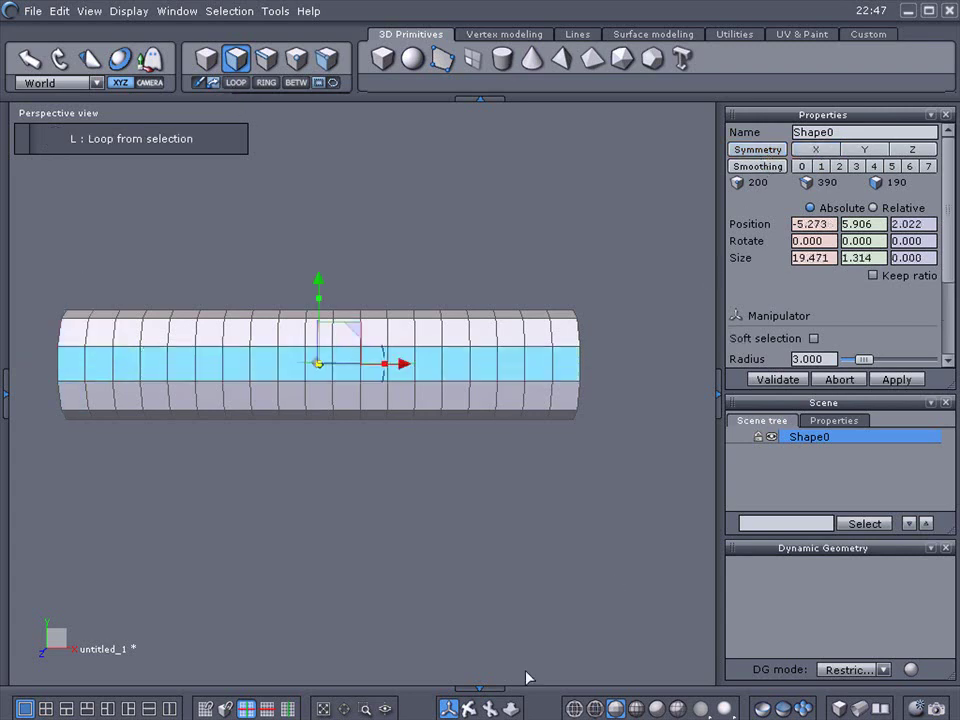
Reduce the selected face loop to alternating faces by setting 1 over to 2
mouse_move(468, 640)
right_mouse_down()
mouse_move(505, 650)
mouse_move(686, 640)
mouse_move(455, 648)
right_mouse_up()
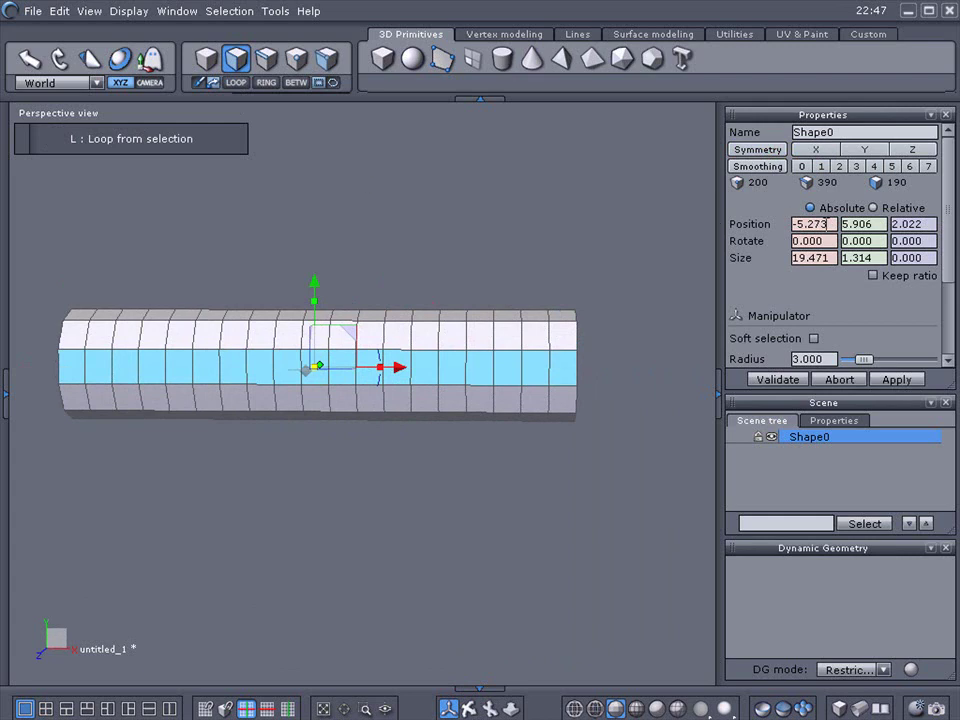
left_click_drag(949, 249, 957, 319)
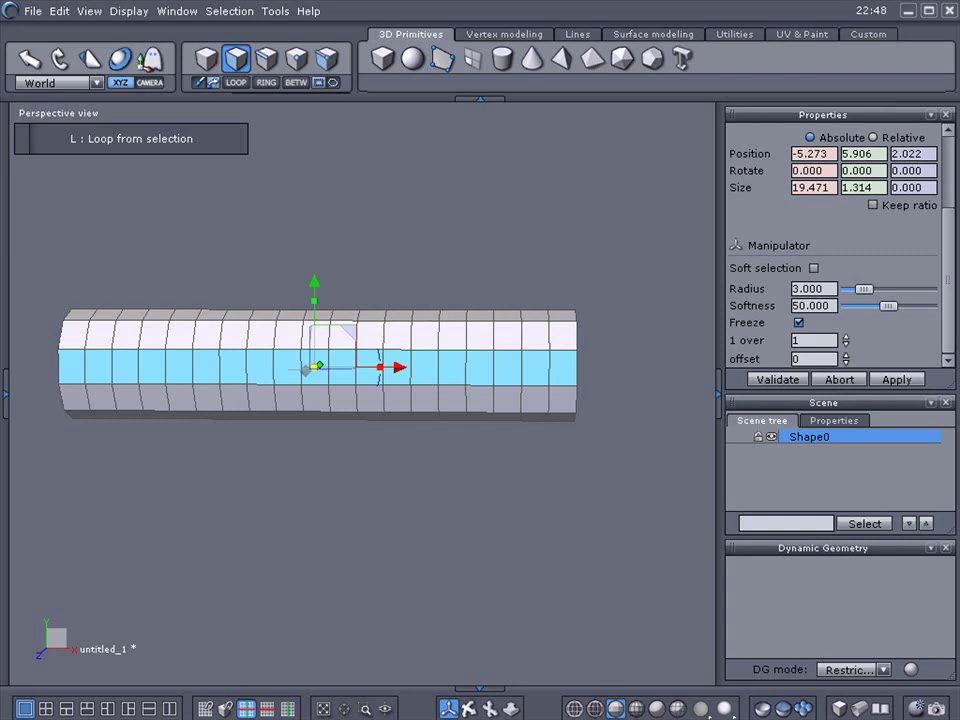
left_click(845, 336)
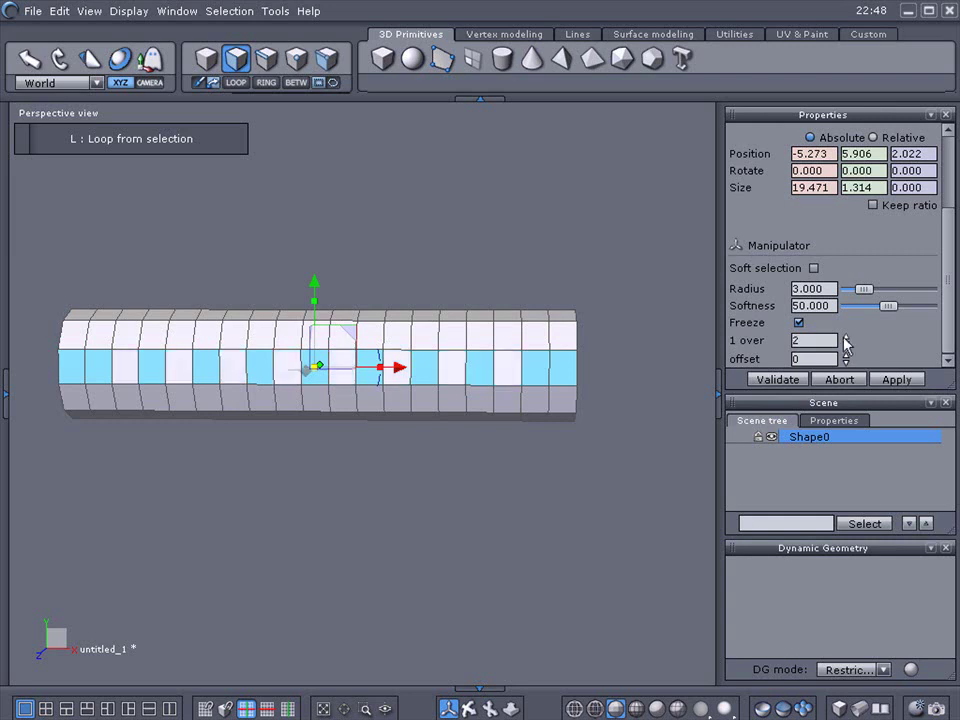
left_click(752, 379)
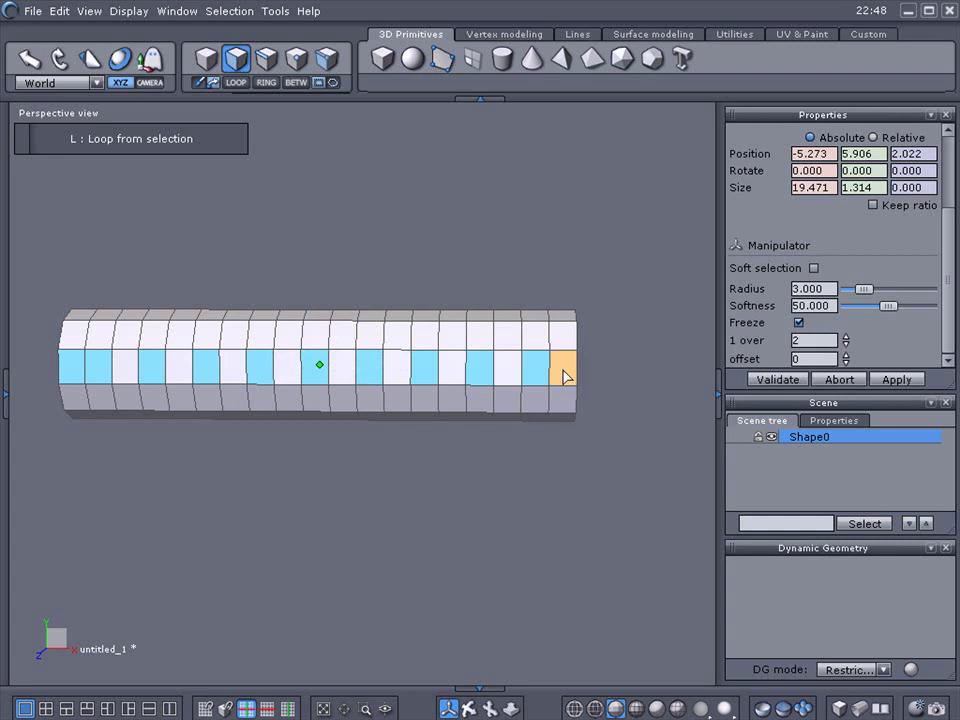
Remove the outermost end face from the selection and add the faces directly above and below the last selected face at the other end
left_click(565, 377, "shift")
left_click(66, 380)
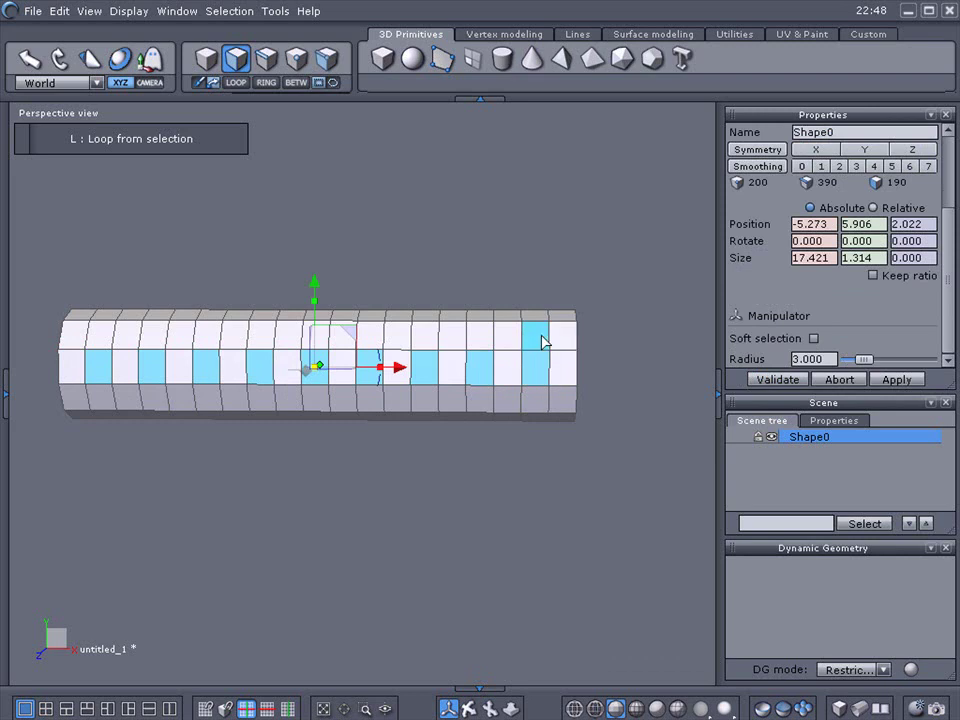
left_click(546, 396)
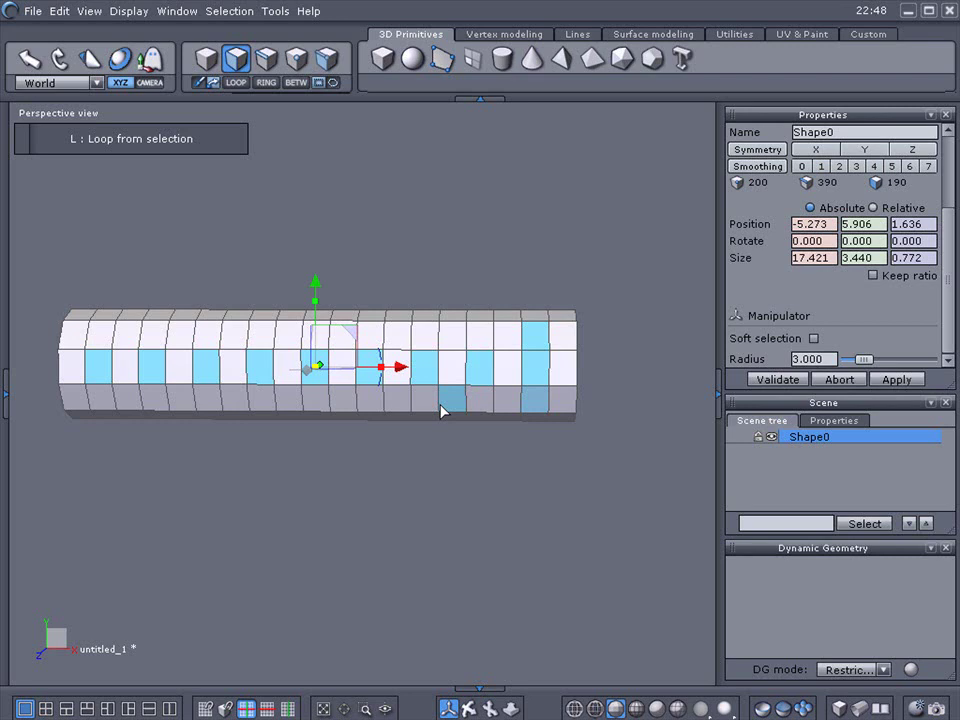
Create a new shading domain from the selected faces and reselect the faces through that domain
left_click(5, 395)
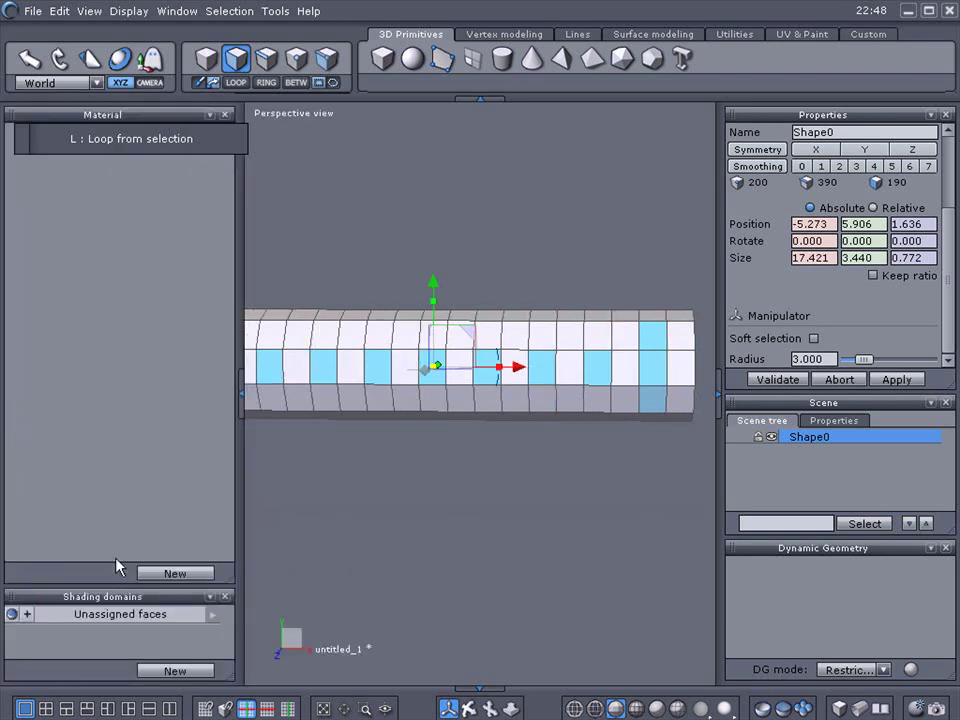
left_click(176, 671)
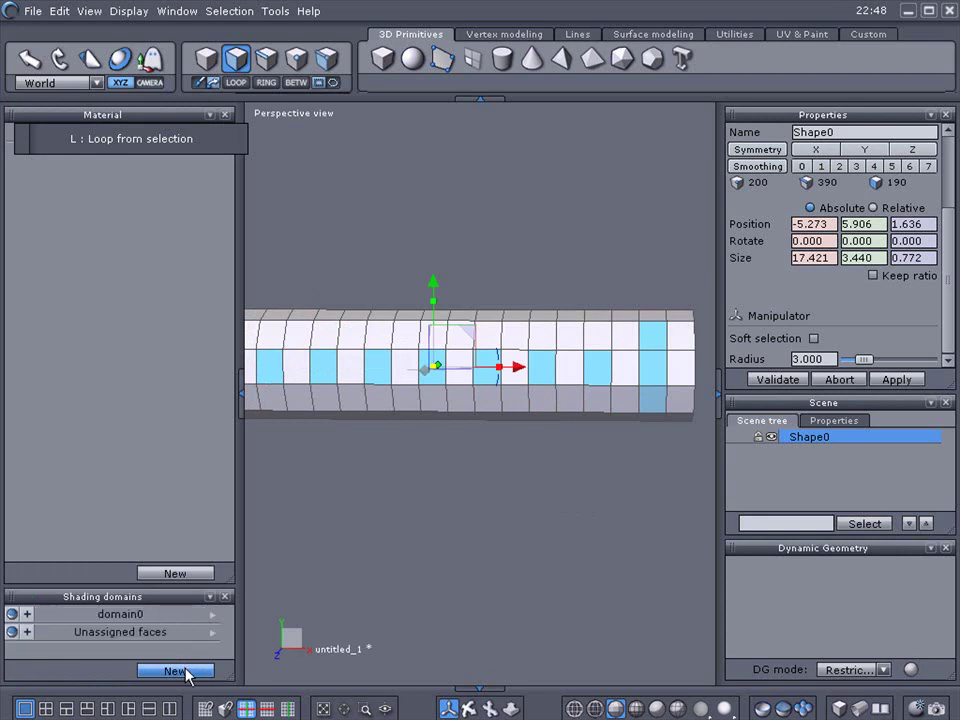
left_click(127, 617)
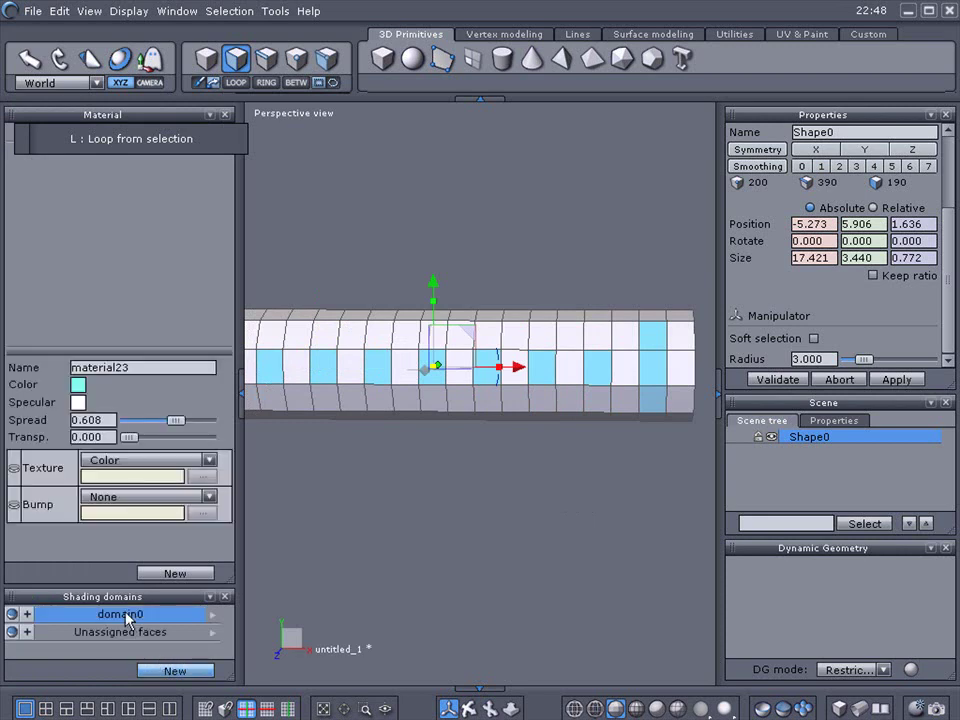
left_click(12, 615)
left_click(12, 615)
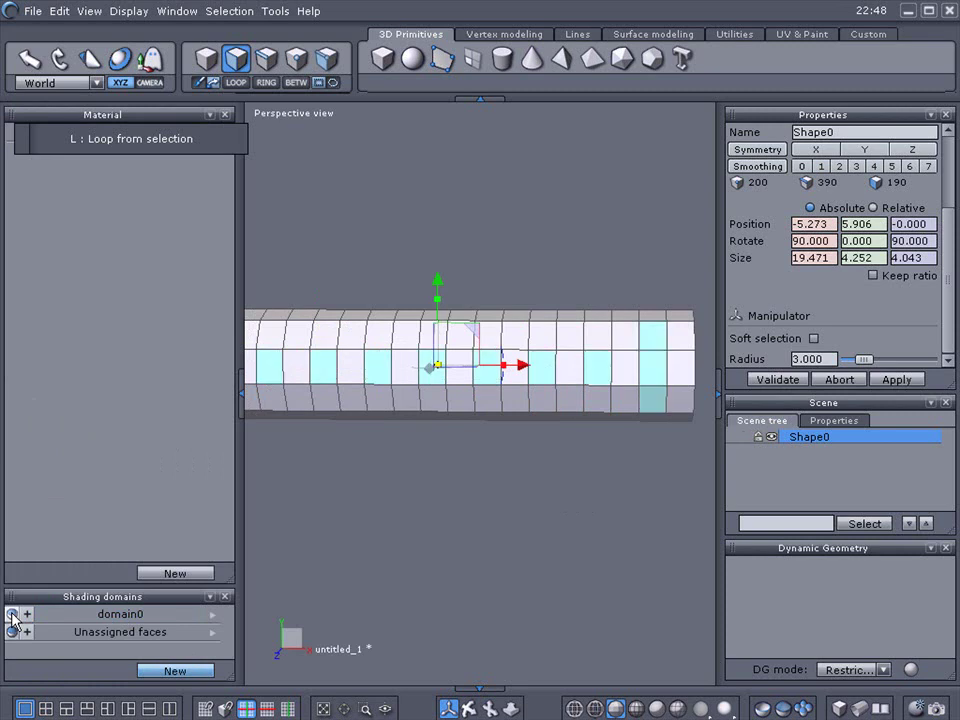
left_click(98, 614)
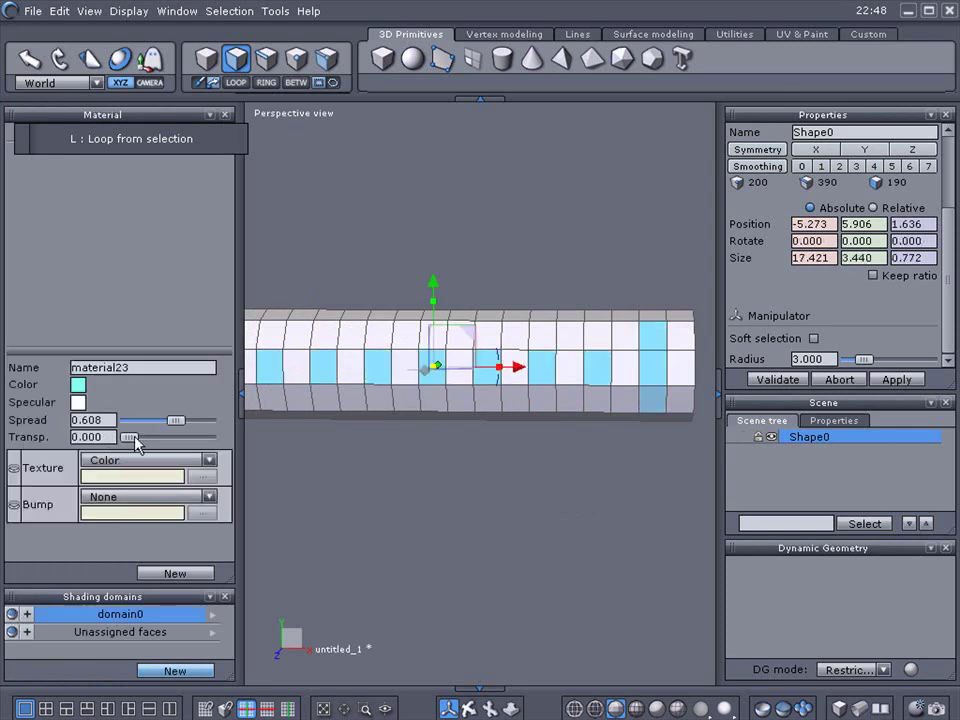
left_click(241, 407)
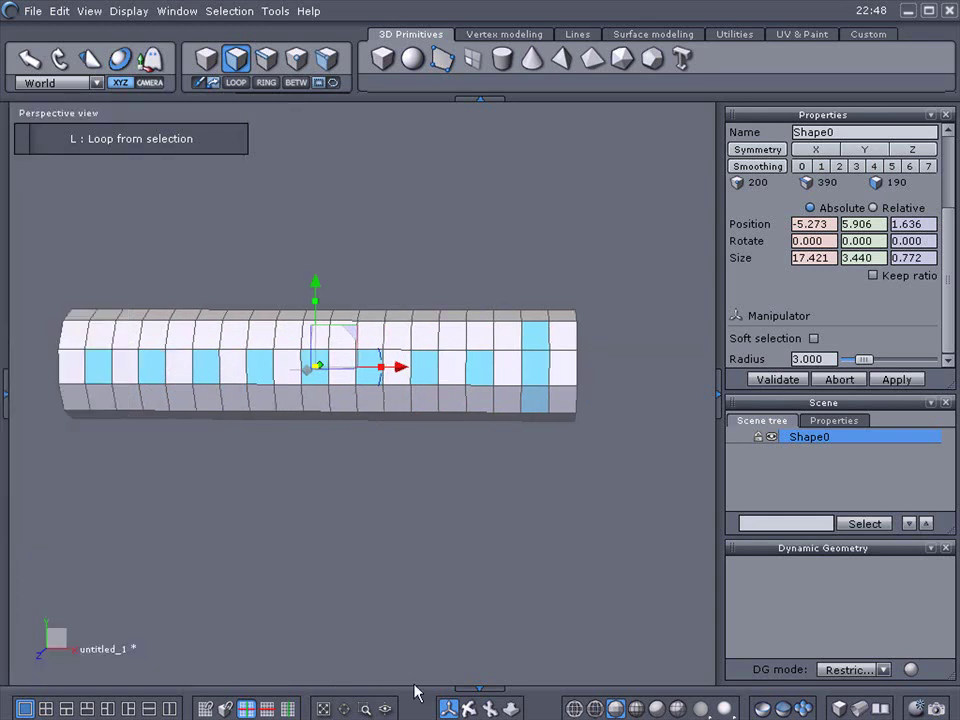
Apply level 1 smoothing to the cylinder and collapse its dynamic geometry into the mesh
right_click_drag(471, 684, 360, 680)
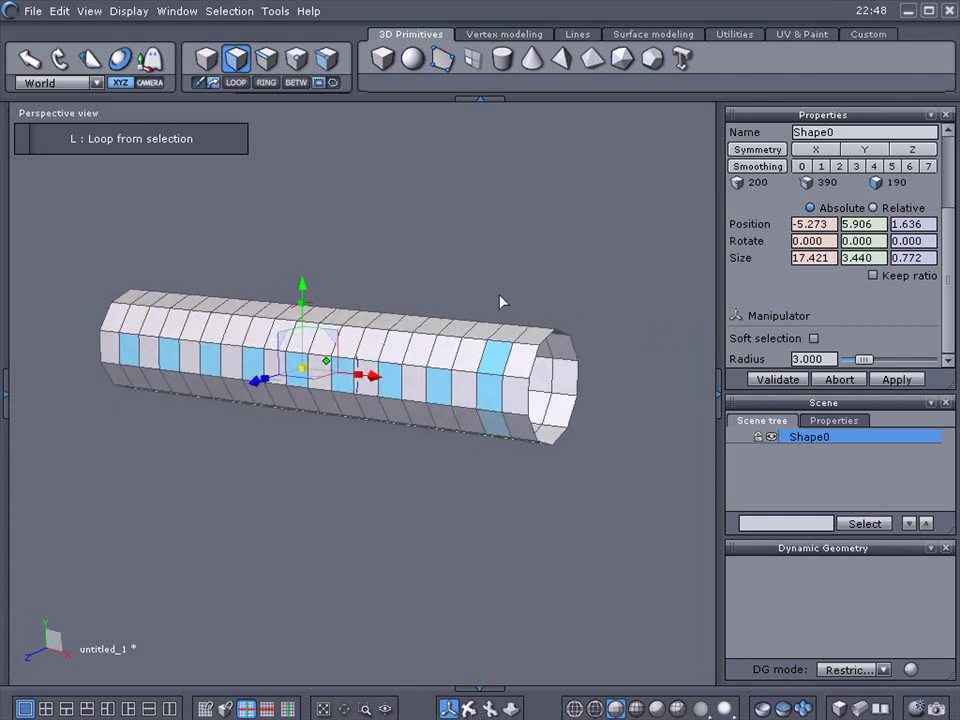
scroll(451, 396, "up", 2)
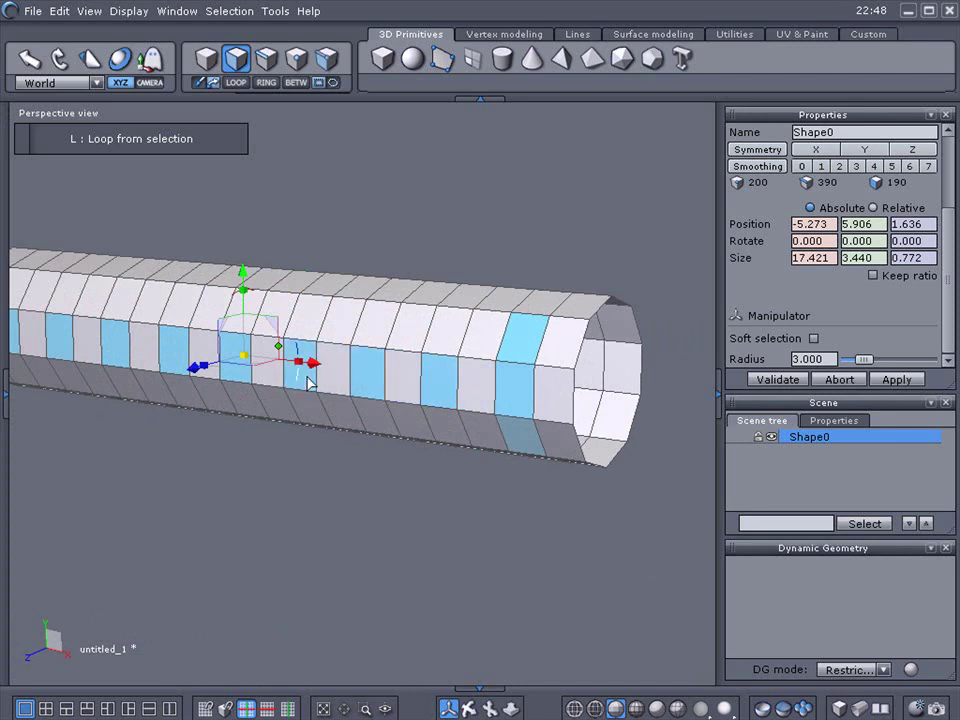
left_click(821, 167)
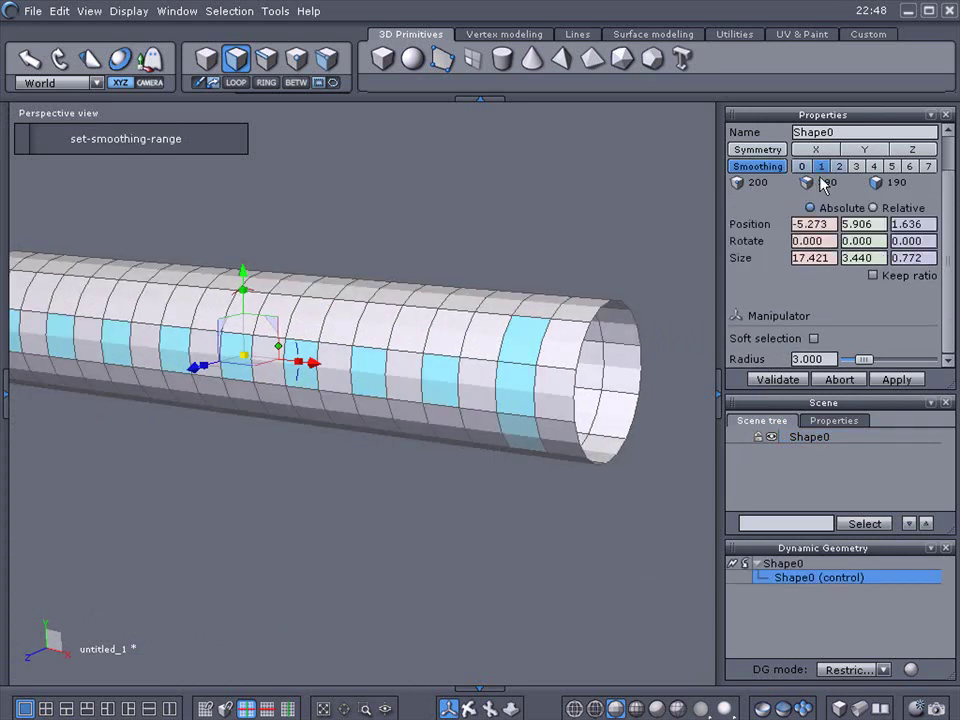
left_click(732, 564)
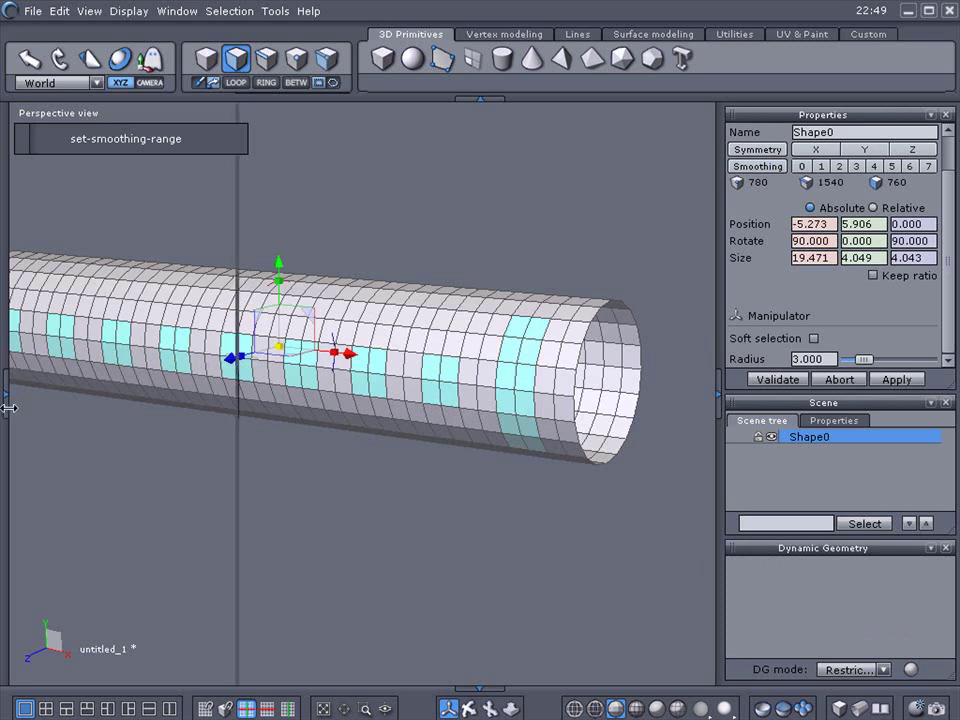
Select the faces of shading domain domain0 and extrude them slightly inward along Z, to a Z position of about 1.525
left_click(7, 407)
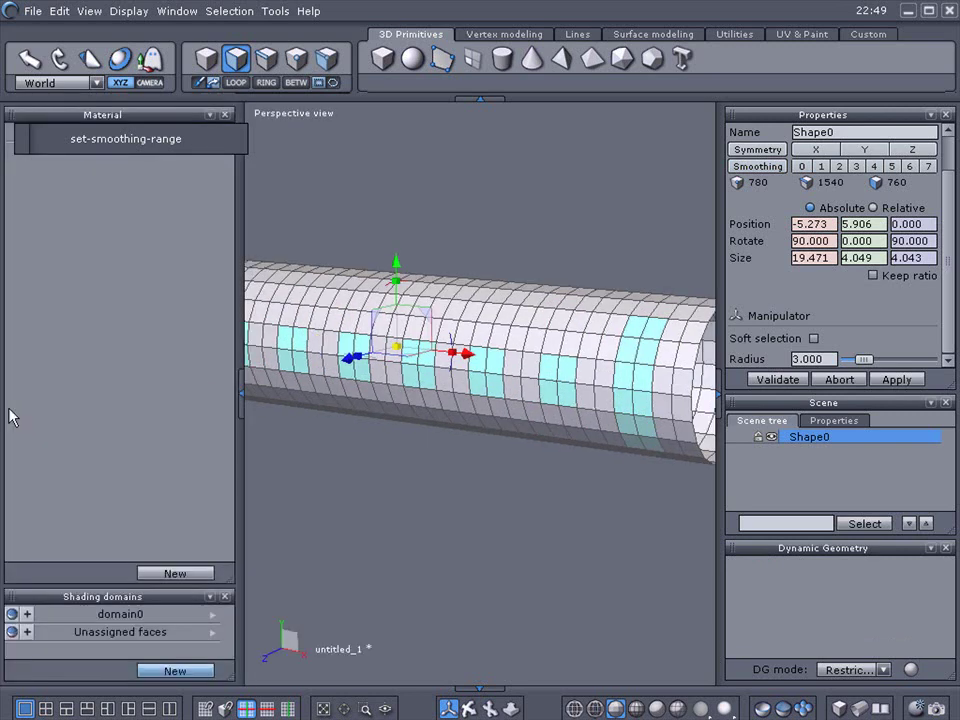
left_click(117, 617)
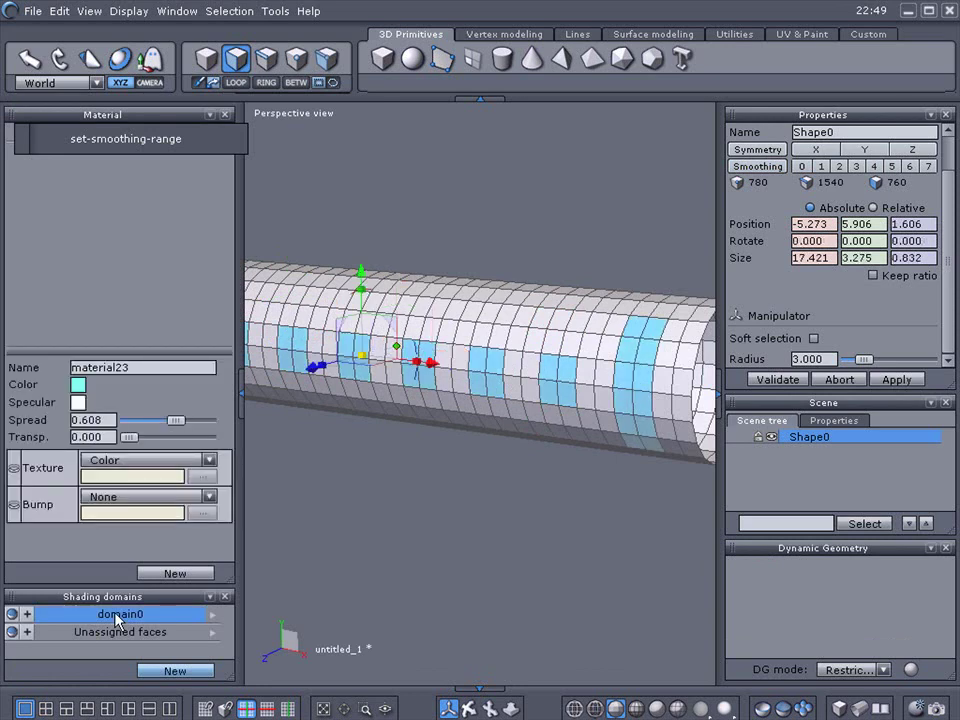
left_click(240, 404)
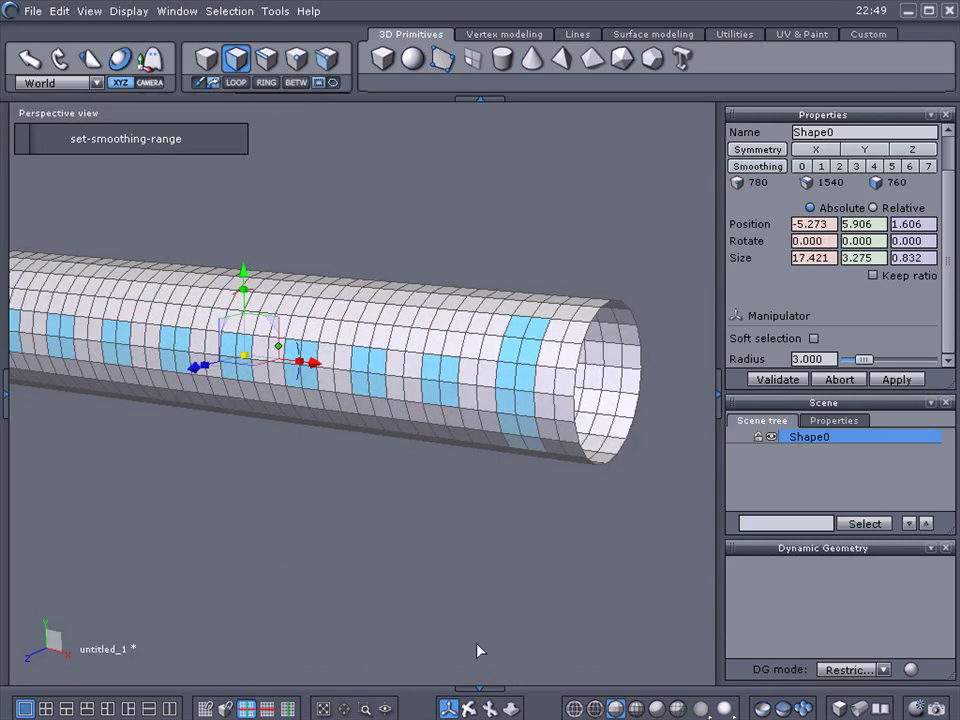
middle_click_drag(490, 706, 555, 719)
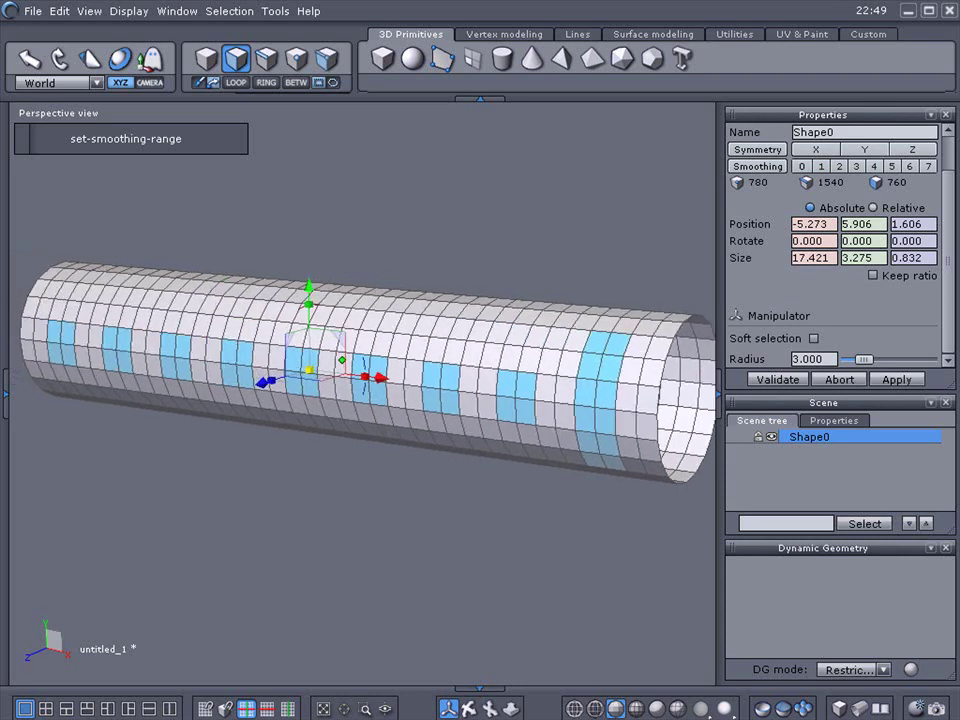
key("ctrl")
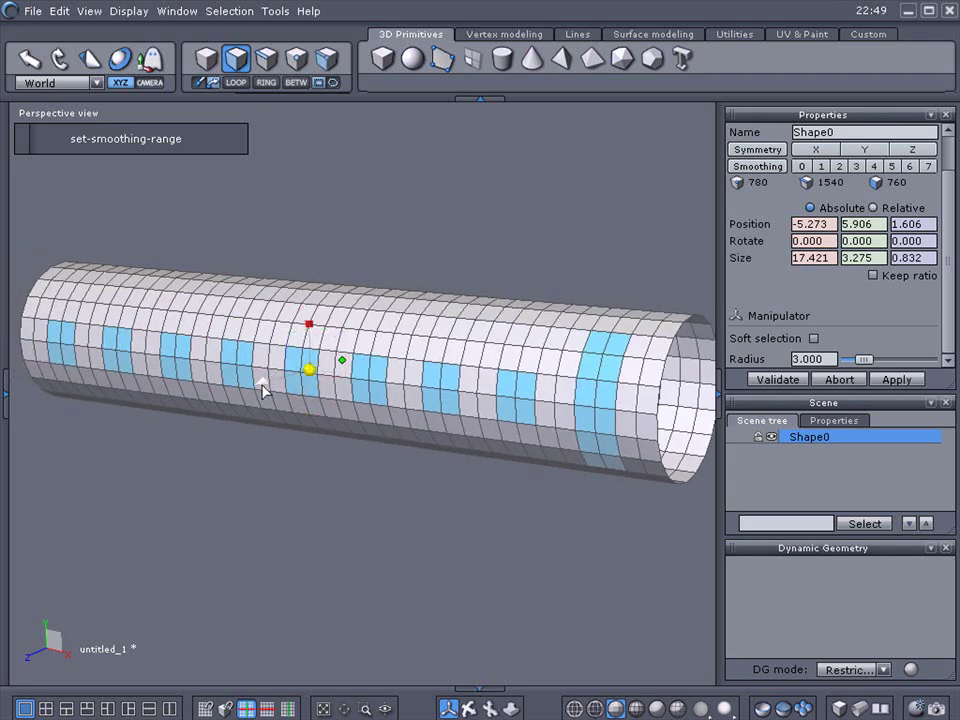
left_click(262, 383)
left_click_drag(263, 388, 265, 388)
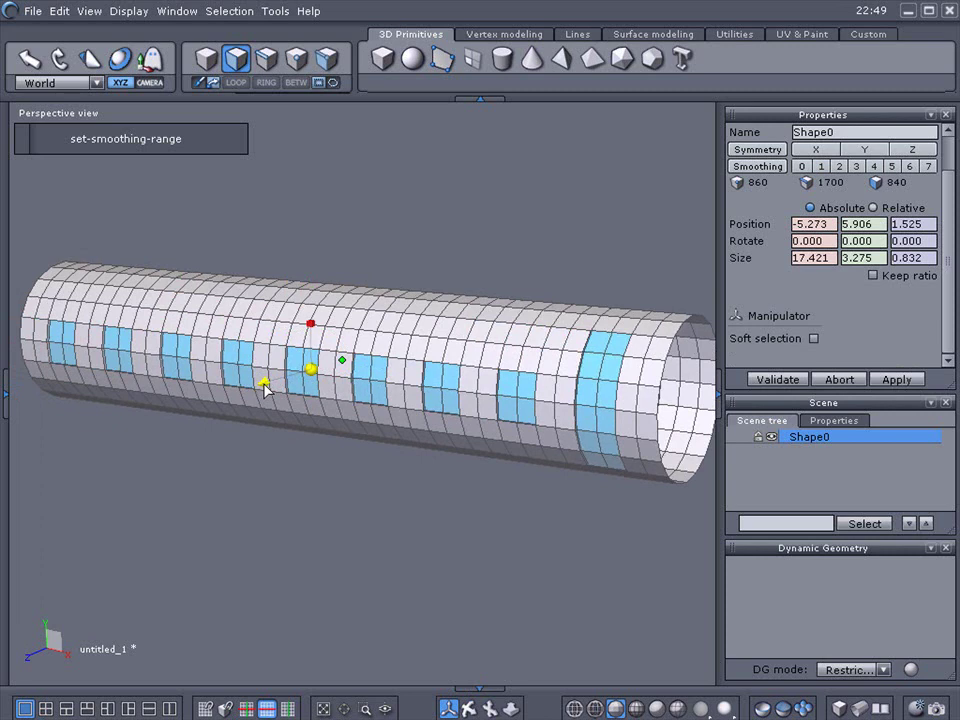
left_click(370, 518)
Select the tall door faces near the tube's end and extract their outline along edges, insetting it to about 0.77 by 3.09
mouse_move(597, 348)
left_mouse_down()
mouse_move(592, 460)
mouse_move(605, 451)
mouse_move(613, 352)
left_mouse_up()
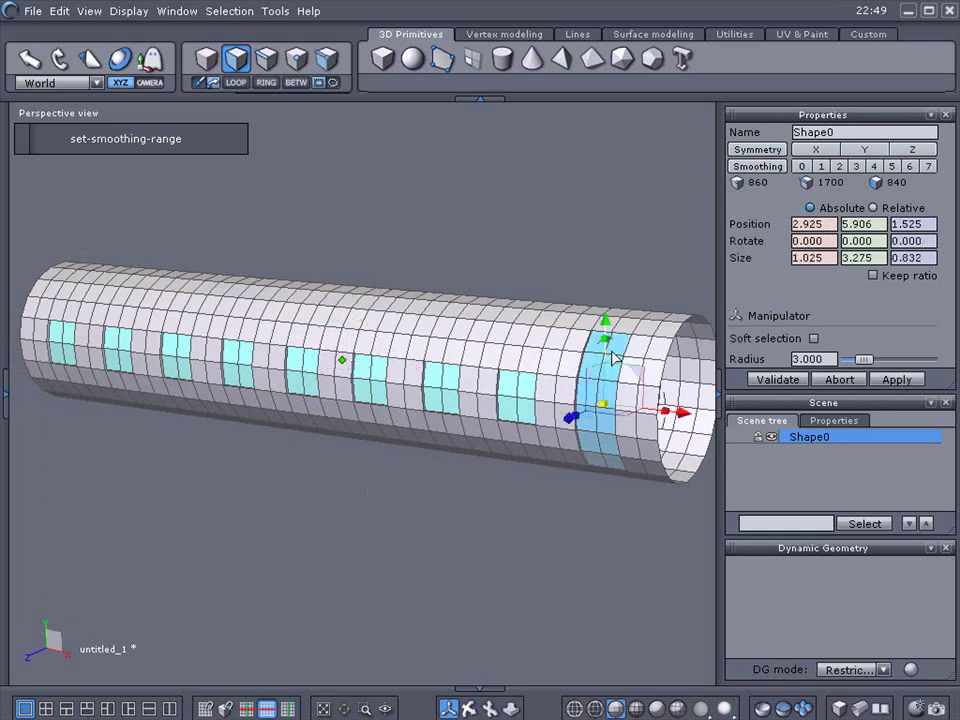
left_click(490, 36)
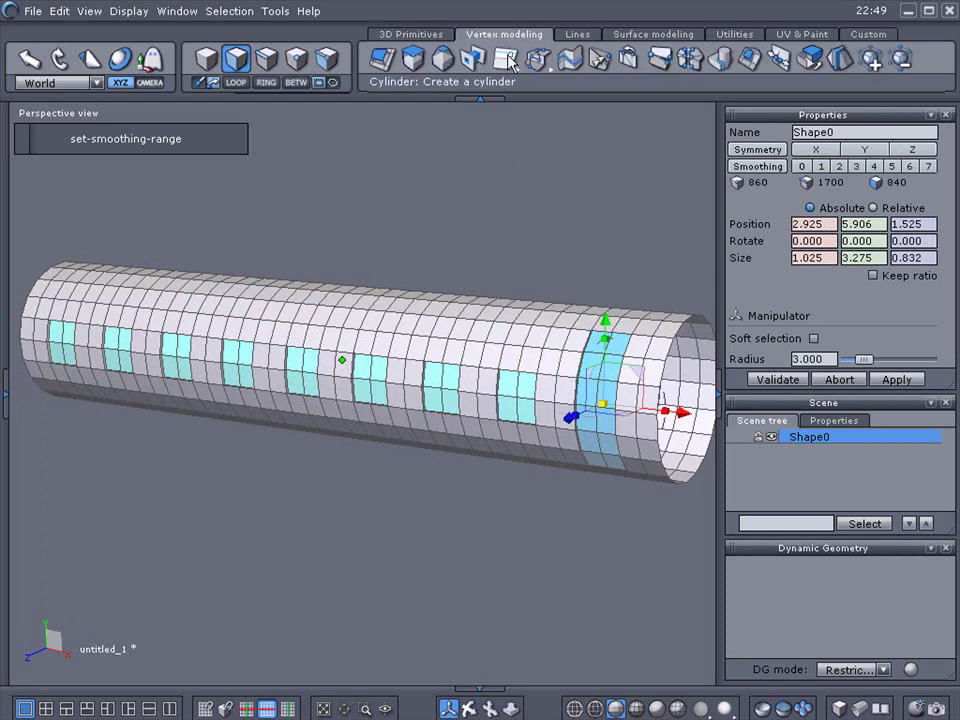
left_click(508, 60)
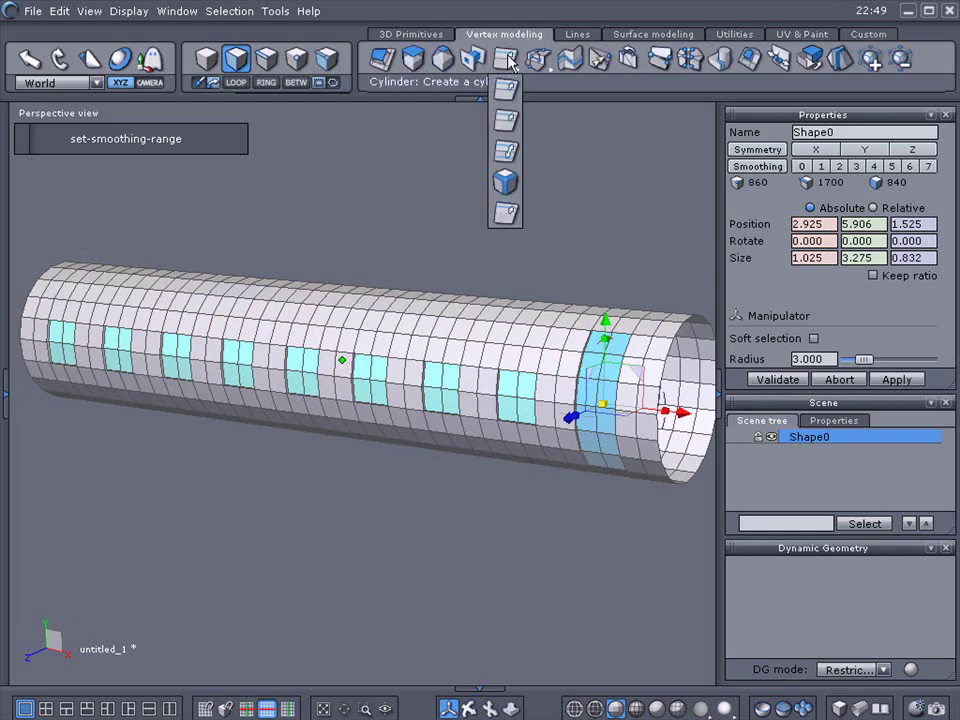
left_click(510, 122)
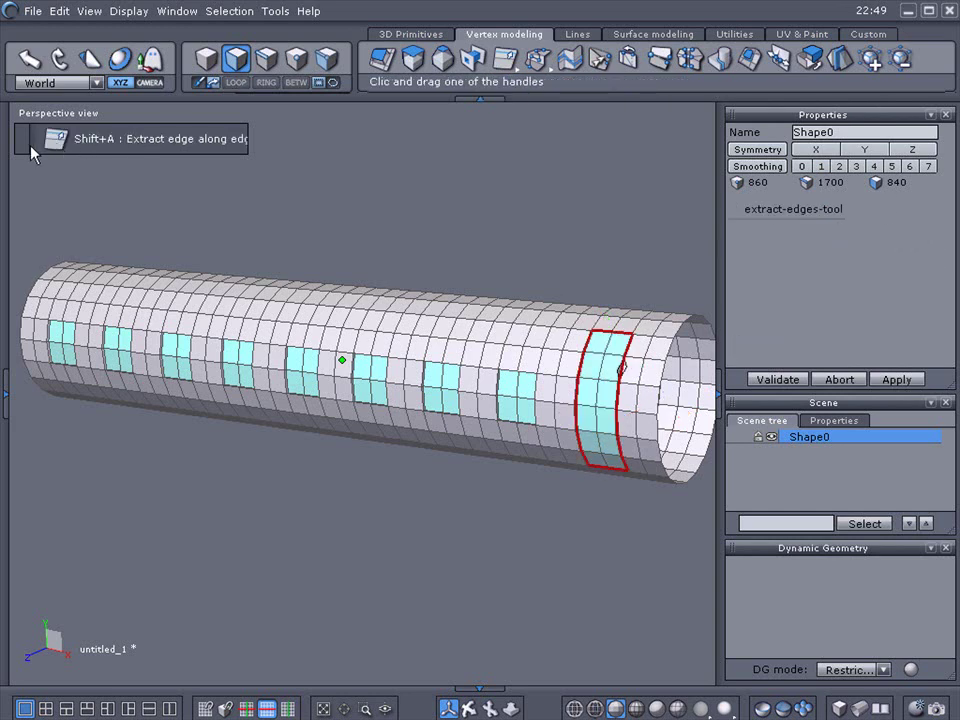
left_click_drag(25, 145, 41, 180)
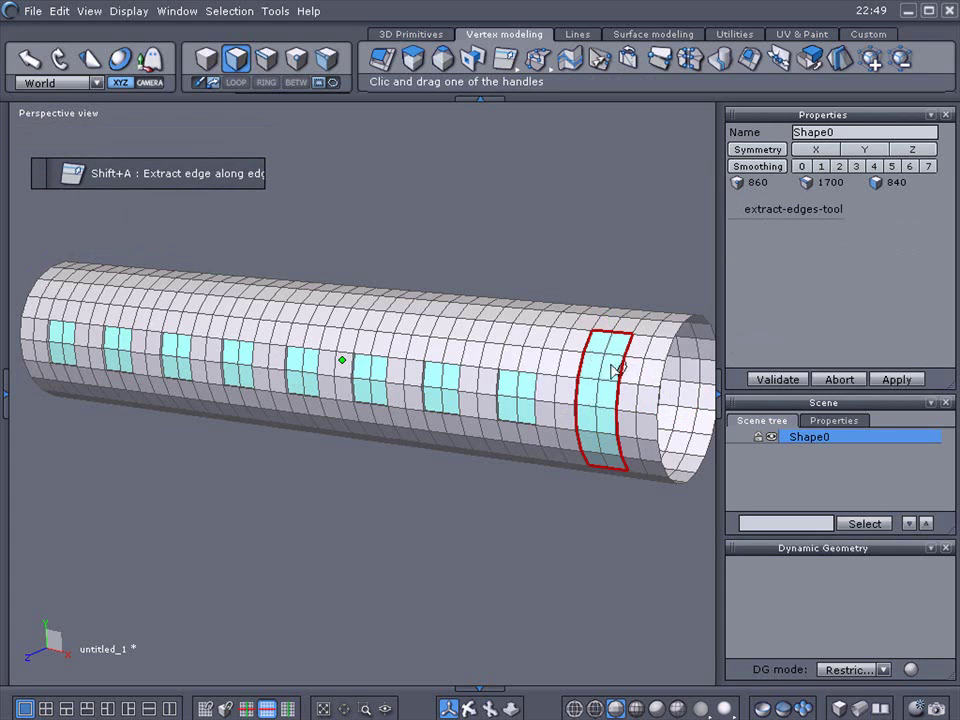
left_click_drag(620, 370, 620, 373)
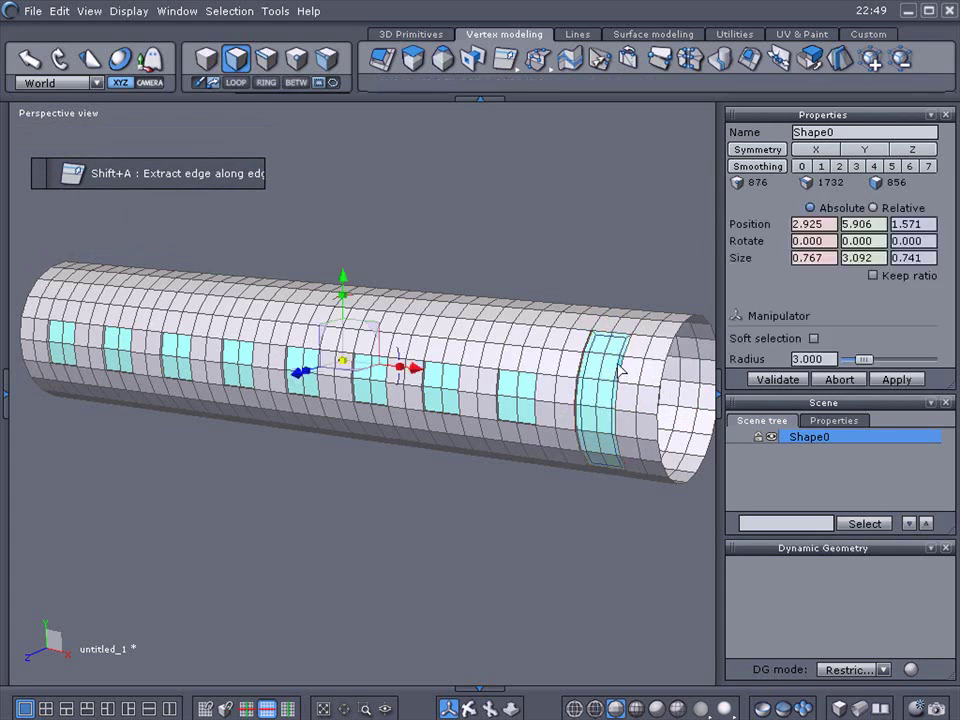
Select the narrow face loop around the door and extrude it inward along Z, to a Z position of about 1.428
scroll(620, 370, "up", 2)
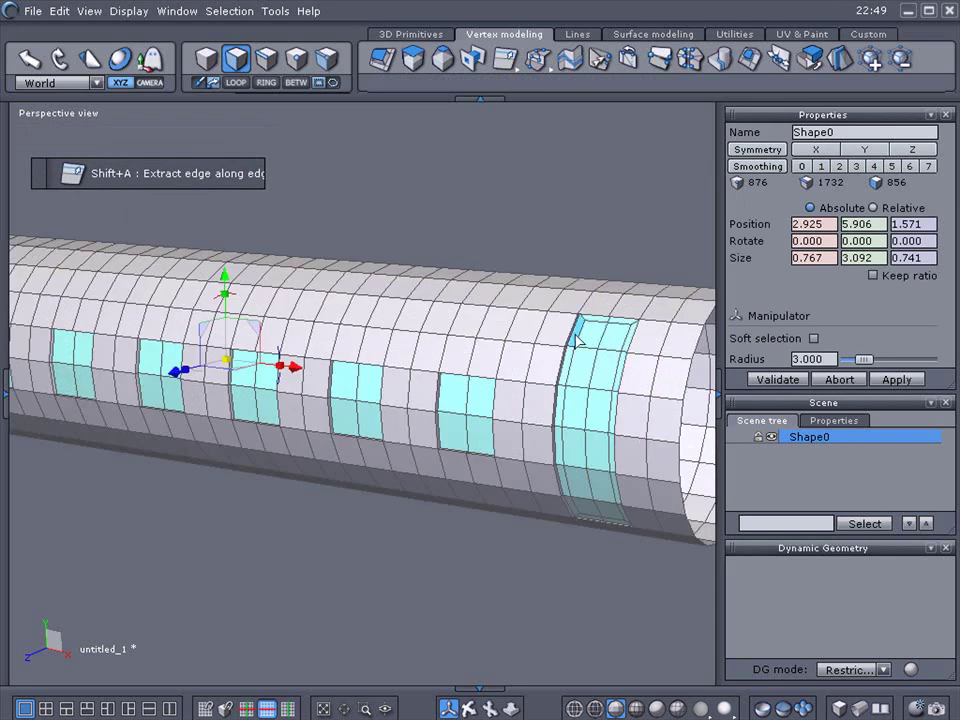
left_click(576, 336)
left_click(236, 82)
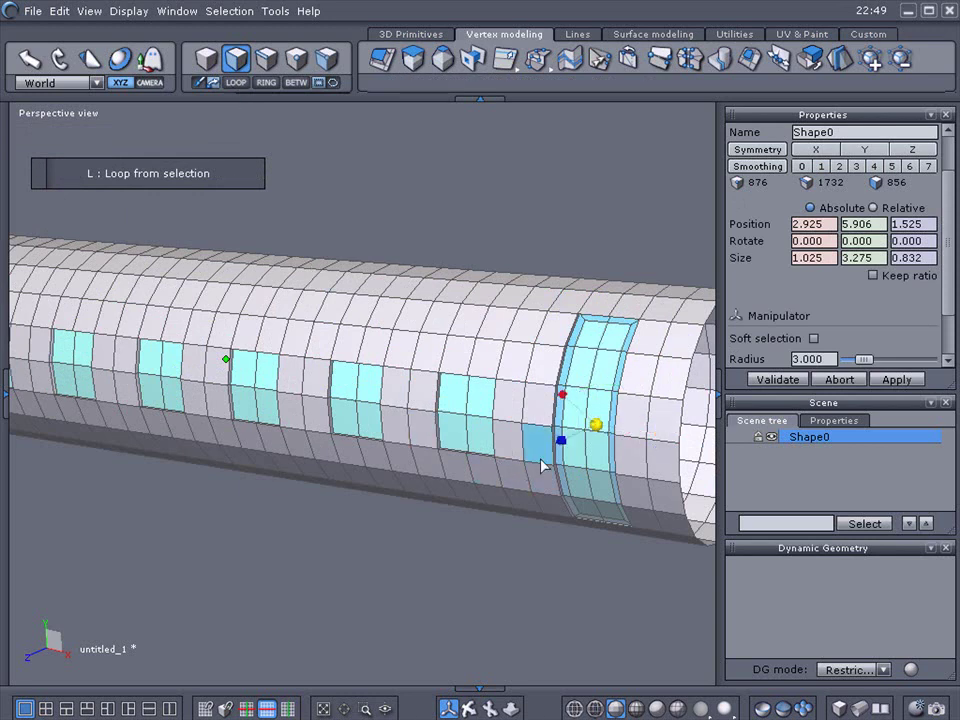
left_click_drag(561, 450, 565, 450, "shift")
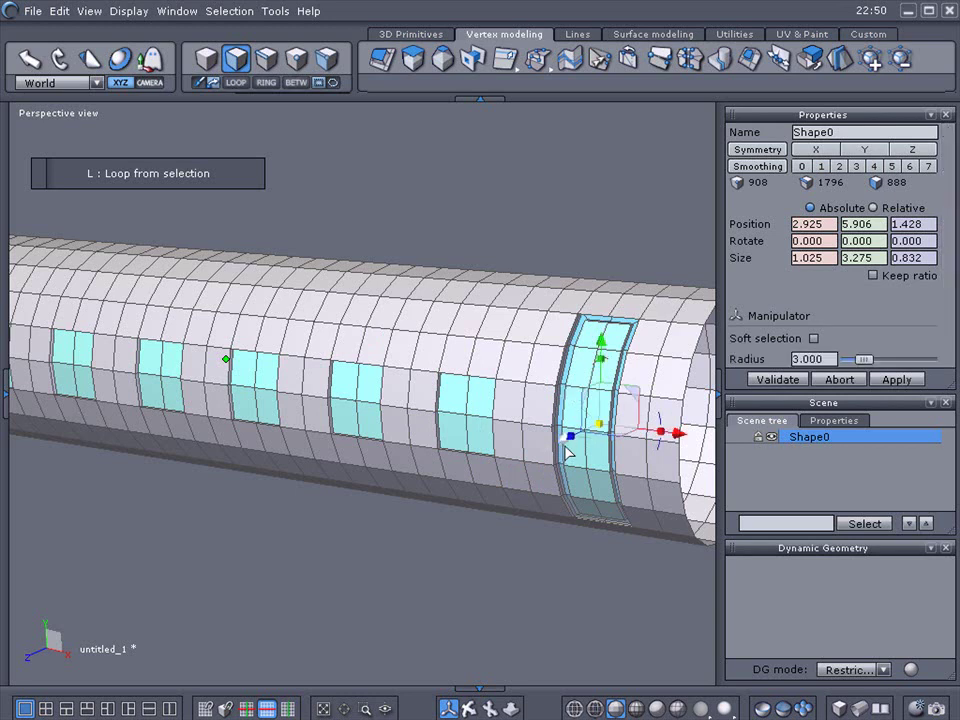
left_click(513, 229)
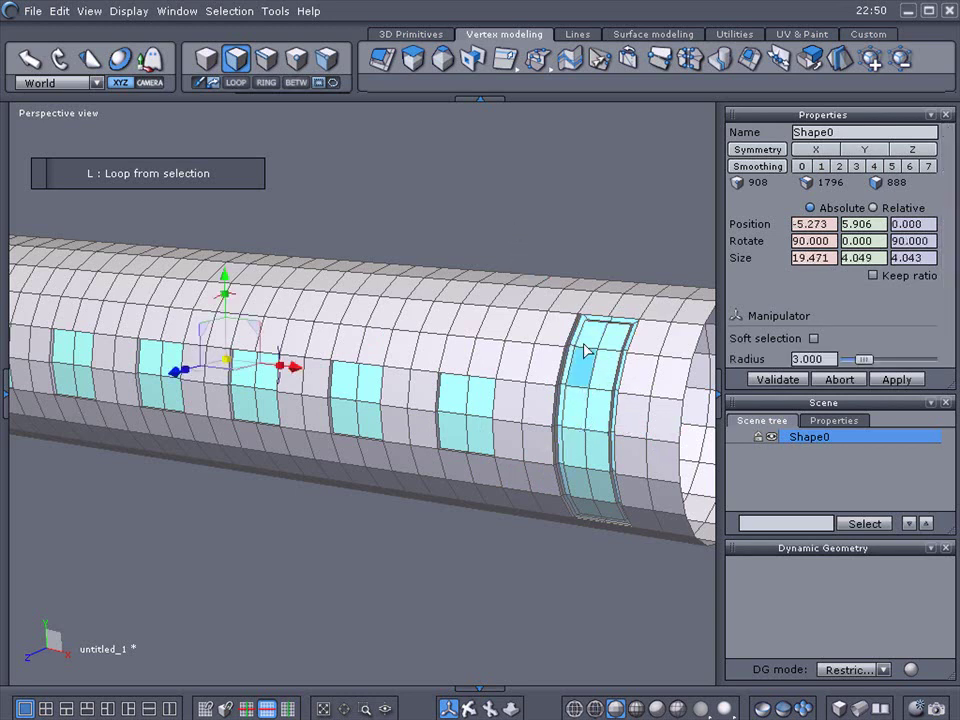
Apply level 2 smoothing to the tube, inspect the windows and door, and set the displayed smoothing level to 0
left_click(839, 166)
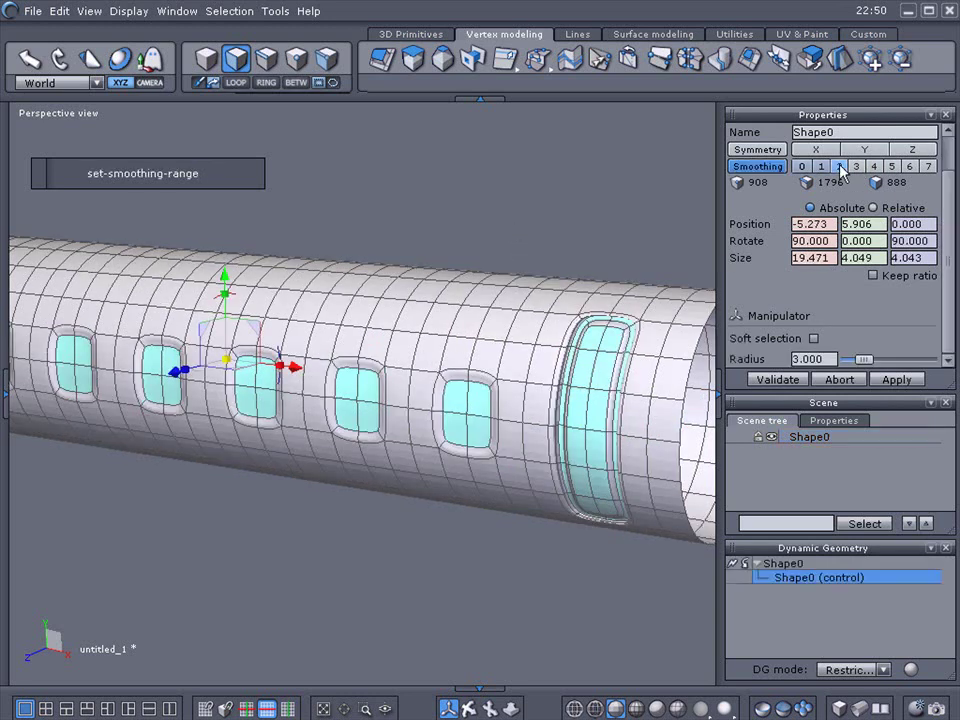
left_click(578, 186)
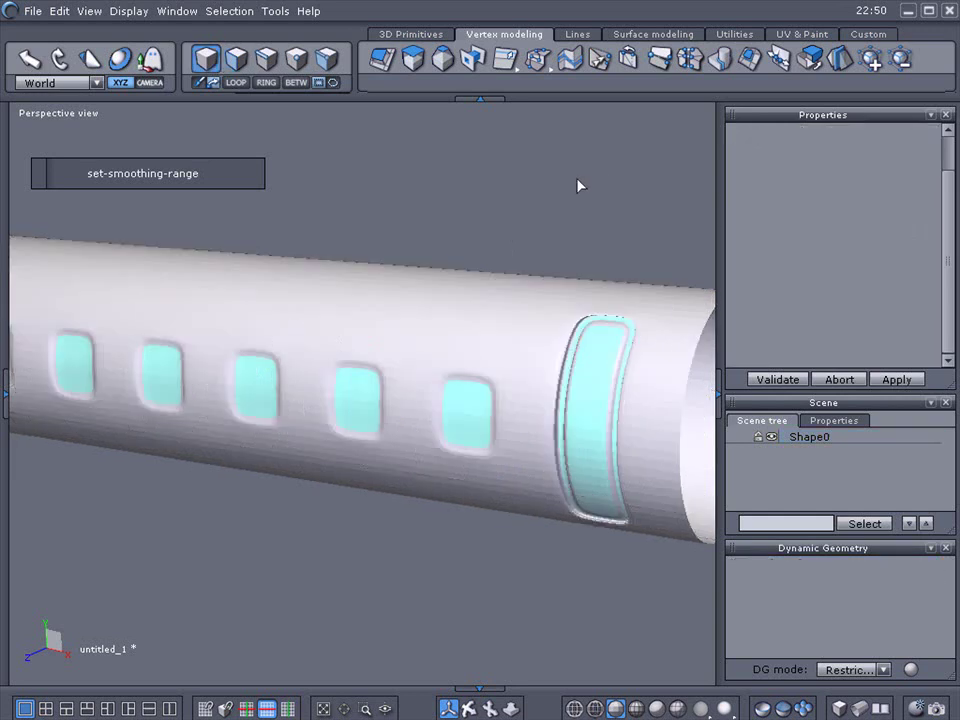
scroll(590, 215, "down", 2)
scroll(590, 215, "down", 2)
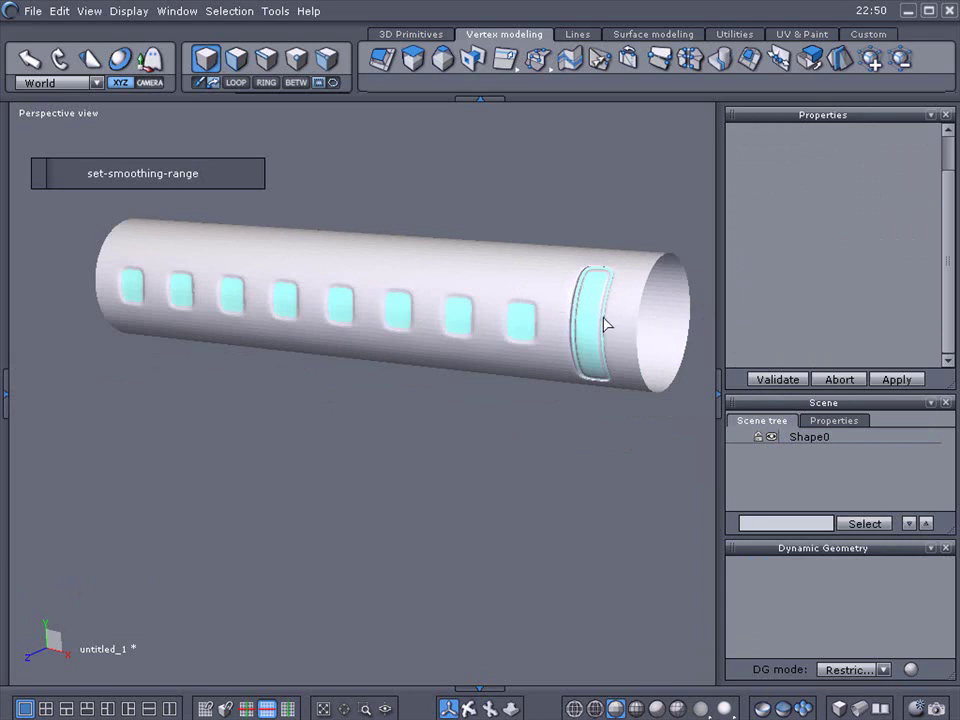
left_click(800, 437)
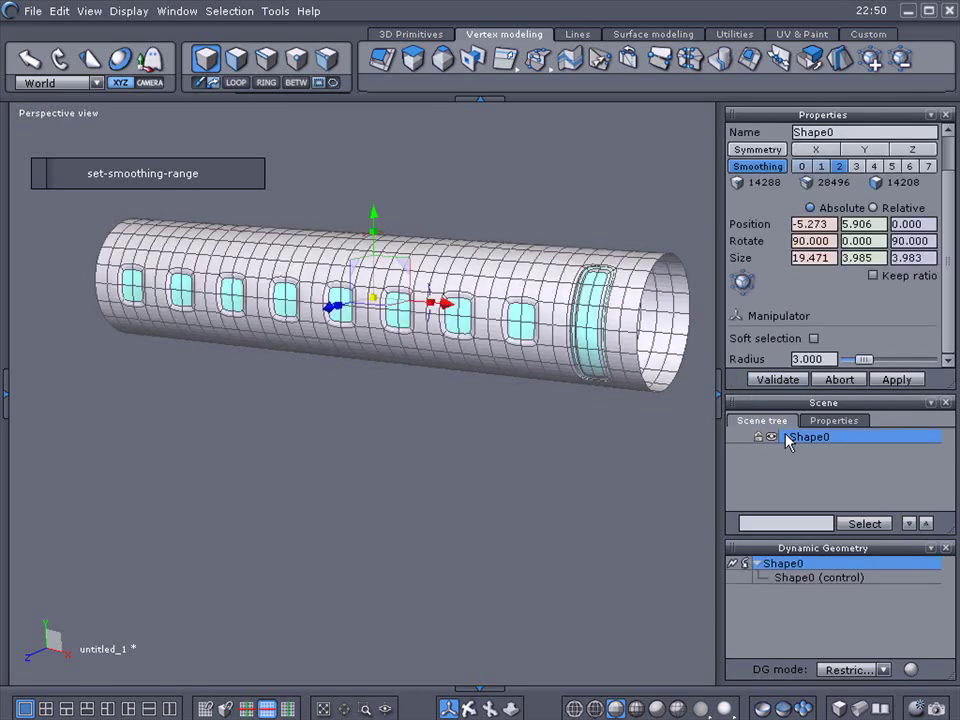
left_click(801, 166)
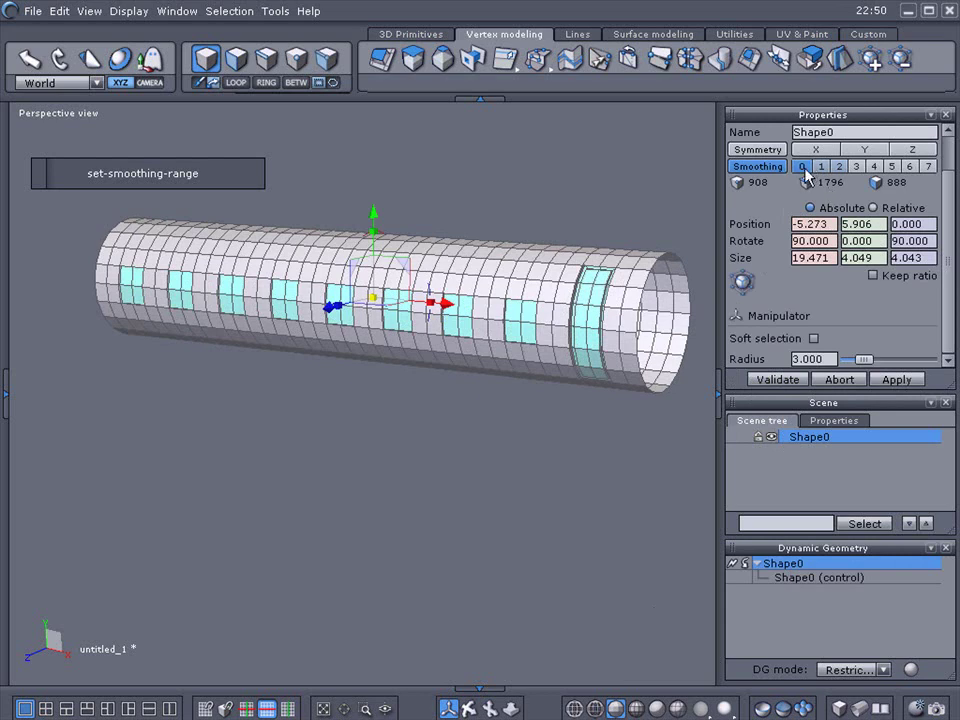
Try to extrude the edge loop of the open end opposite the door inward to about 2.8 across, and undo it
middle_click_drag(440, 560, 590, 570)
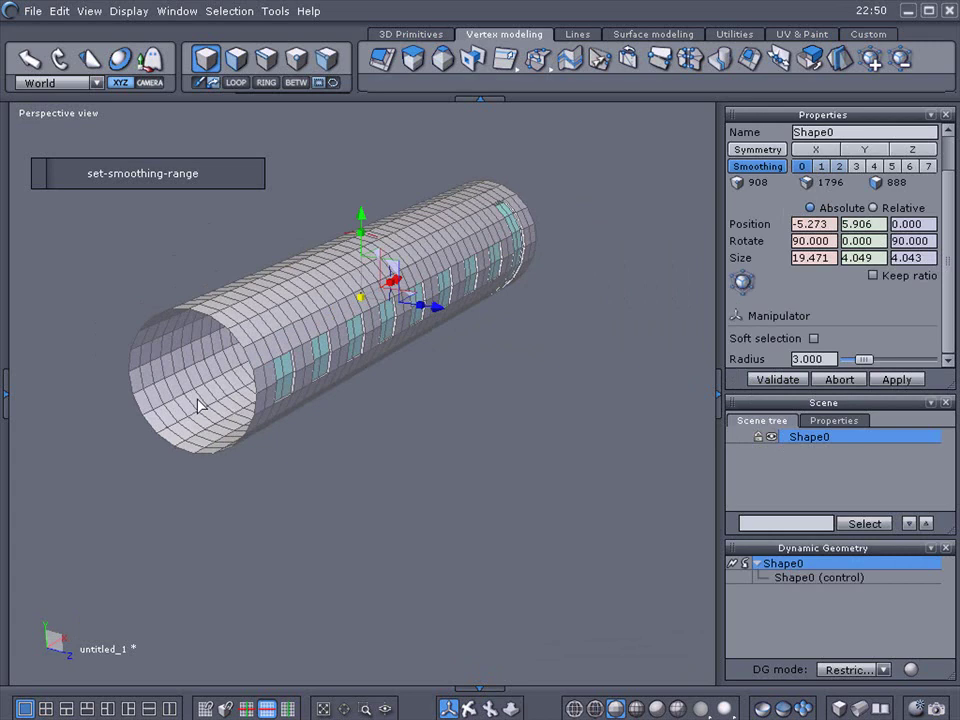
scroll(199, 401, "up", 2)
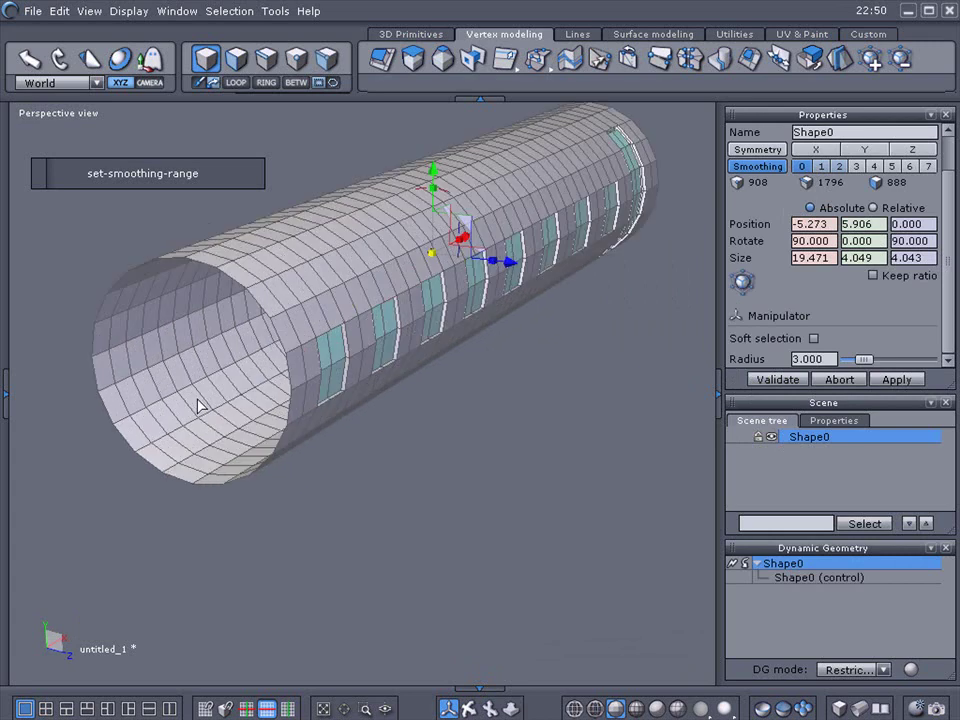
left_click(263, 61)
left_click(202, 270)
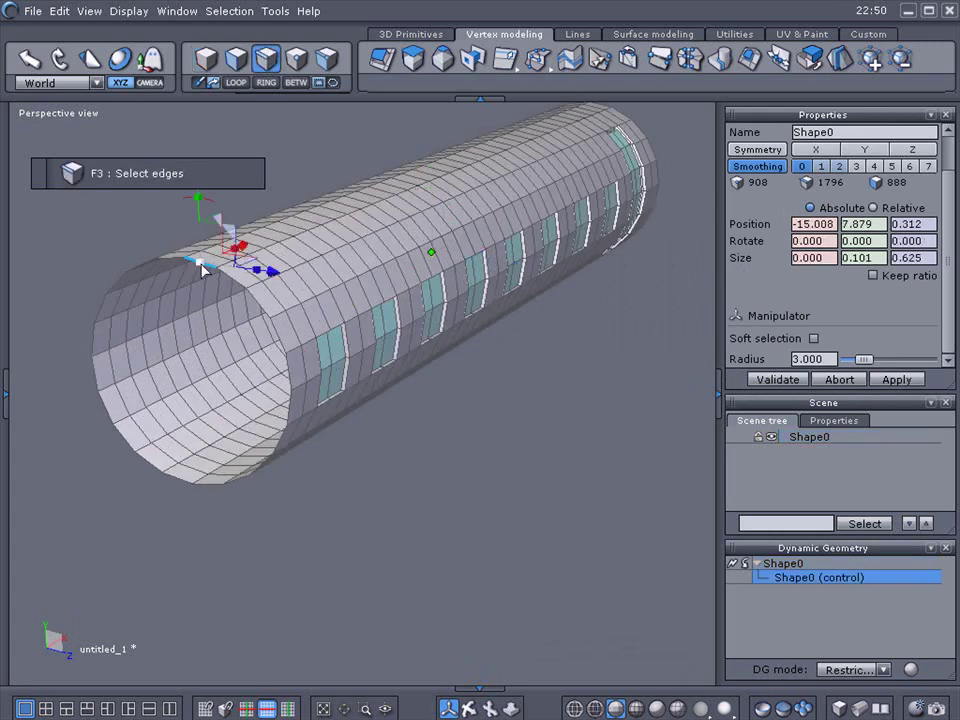
left_click(234, 84)
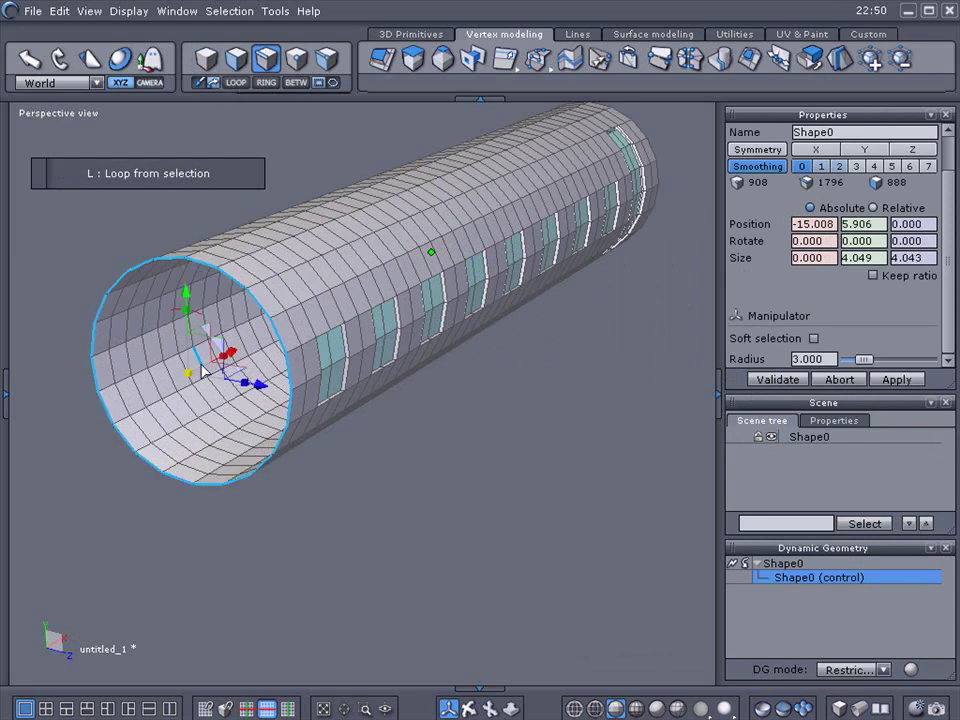
left_click_drag(189, 373, 196, 432, "shift")
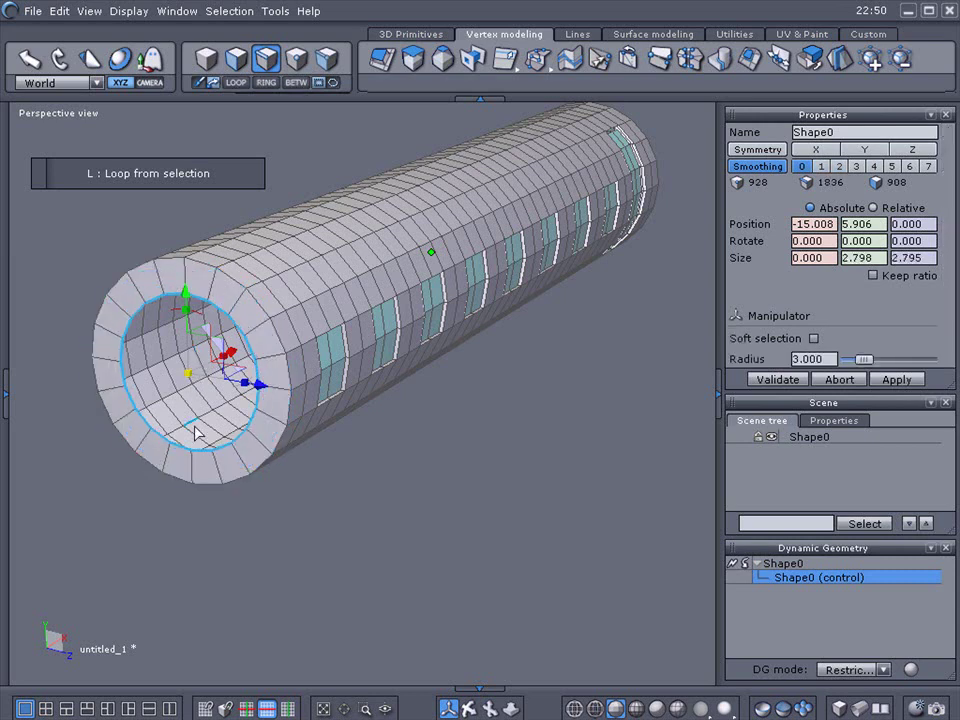
key("ctrl+z")
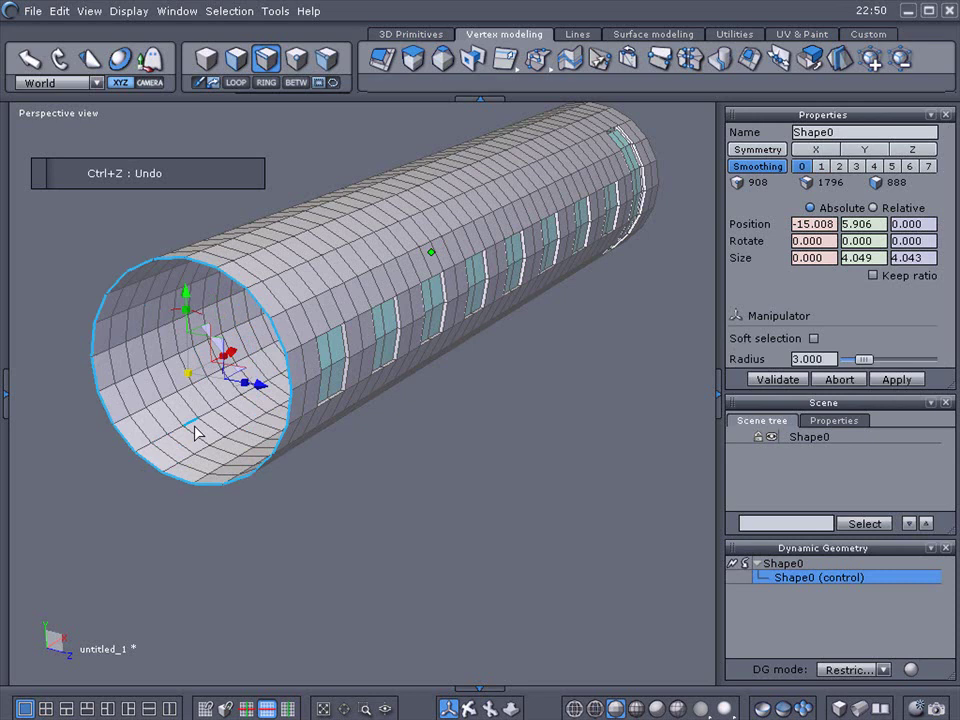
left_click(80, 256)
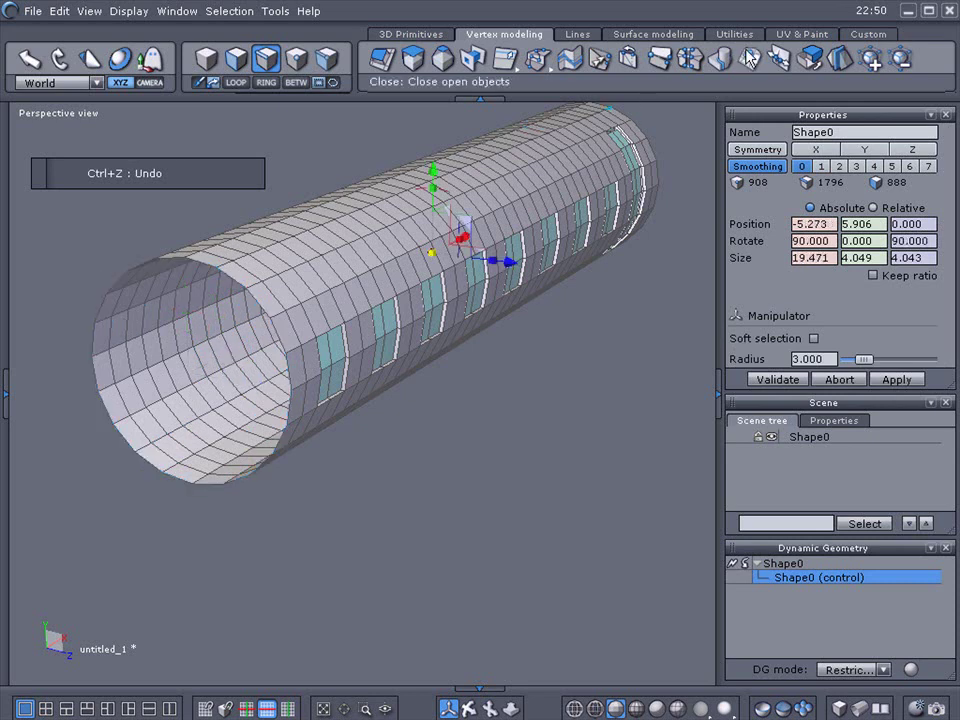
Close the tube's open end opposite the door with a single face using the Close tool
left_click(565, 55)
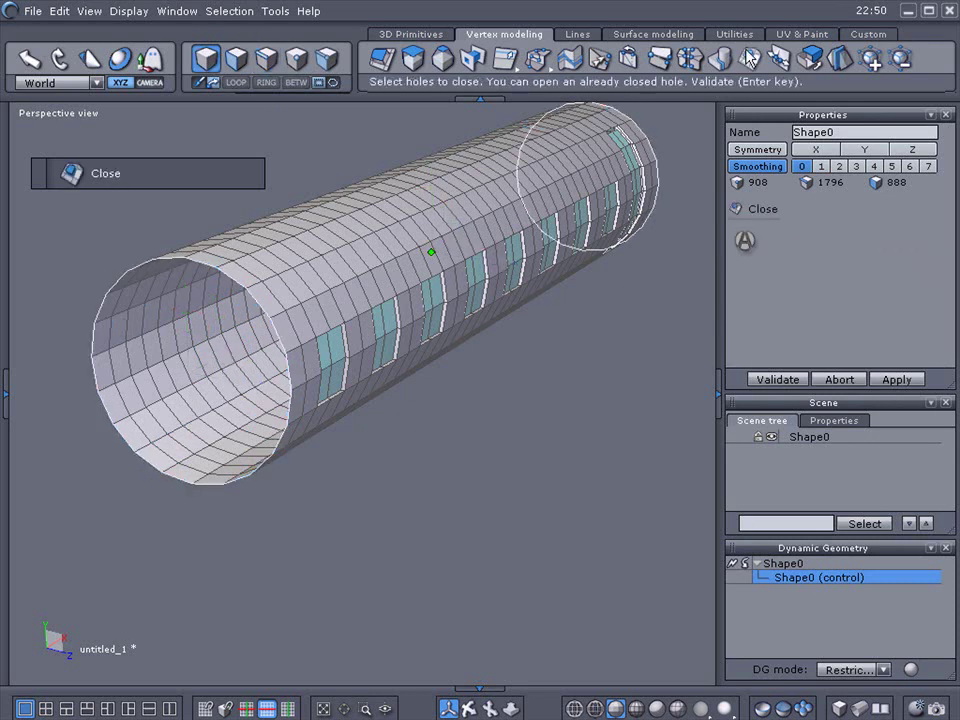
left_click(182, 266)
left_click(766, 382)
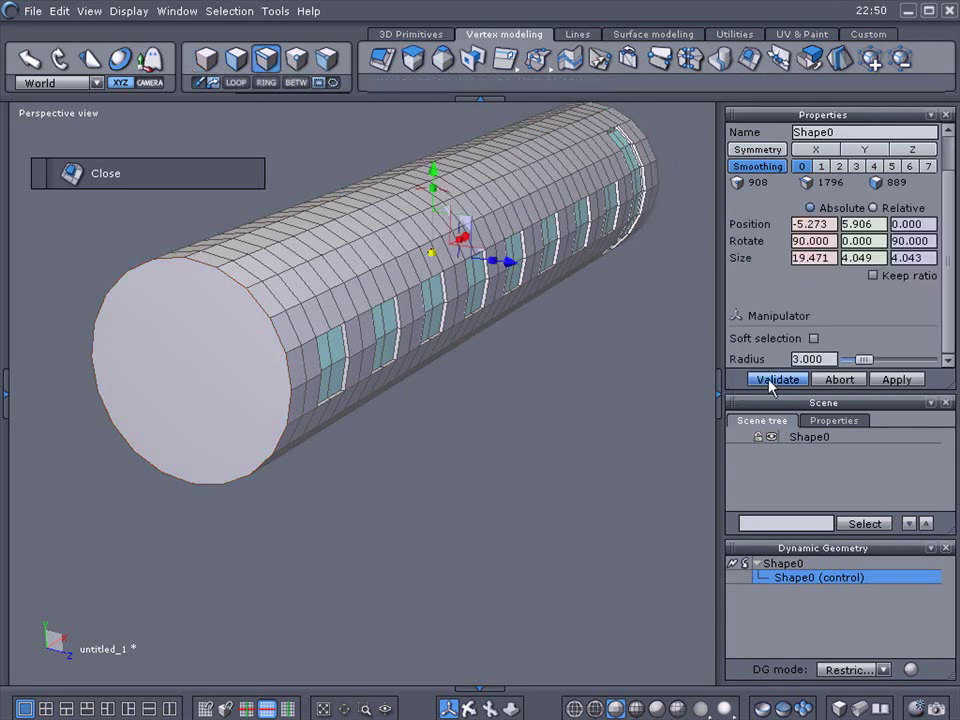
Select the new end cap face and subdivide it into triangles with Triangular tesselation
left_click(235, 64)
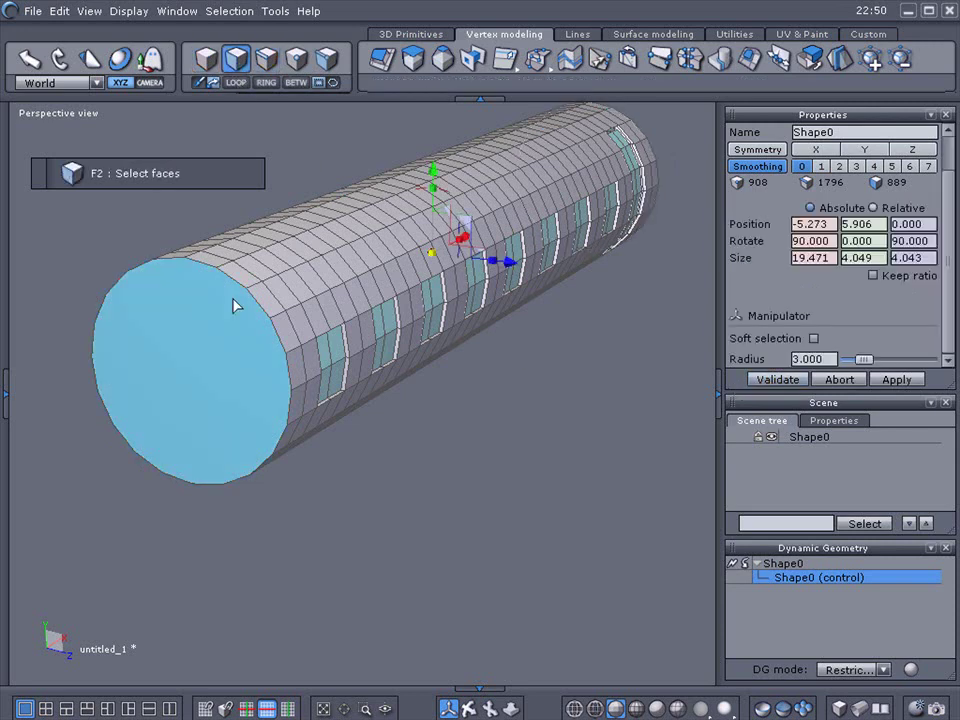
left_click(222, 345)
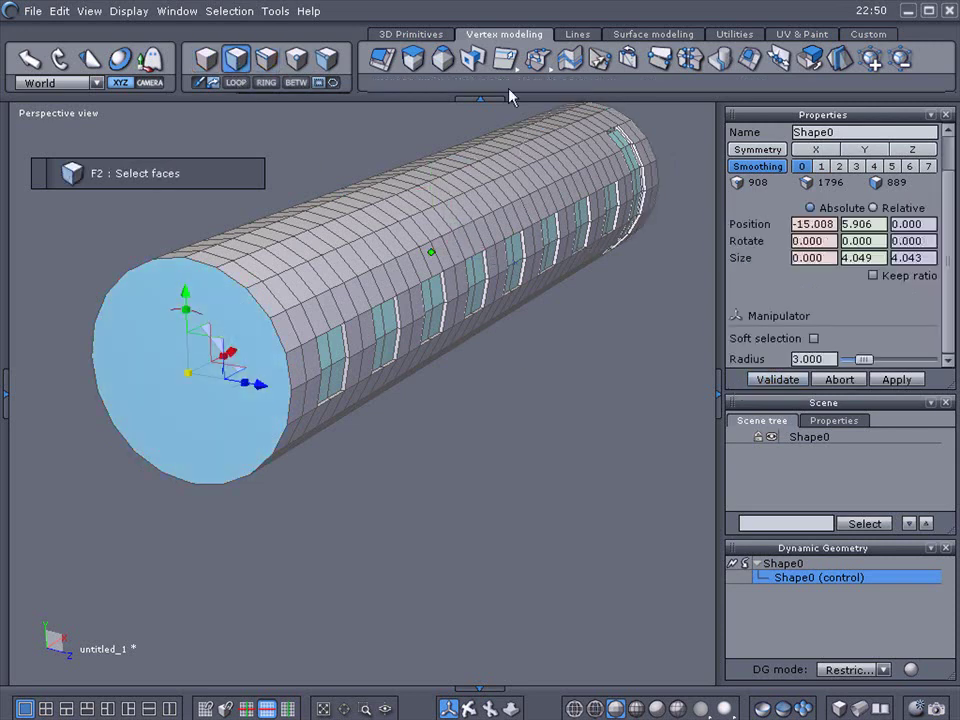
left_click(538, 58)
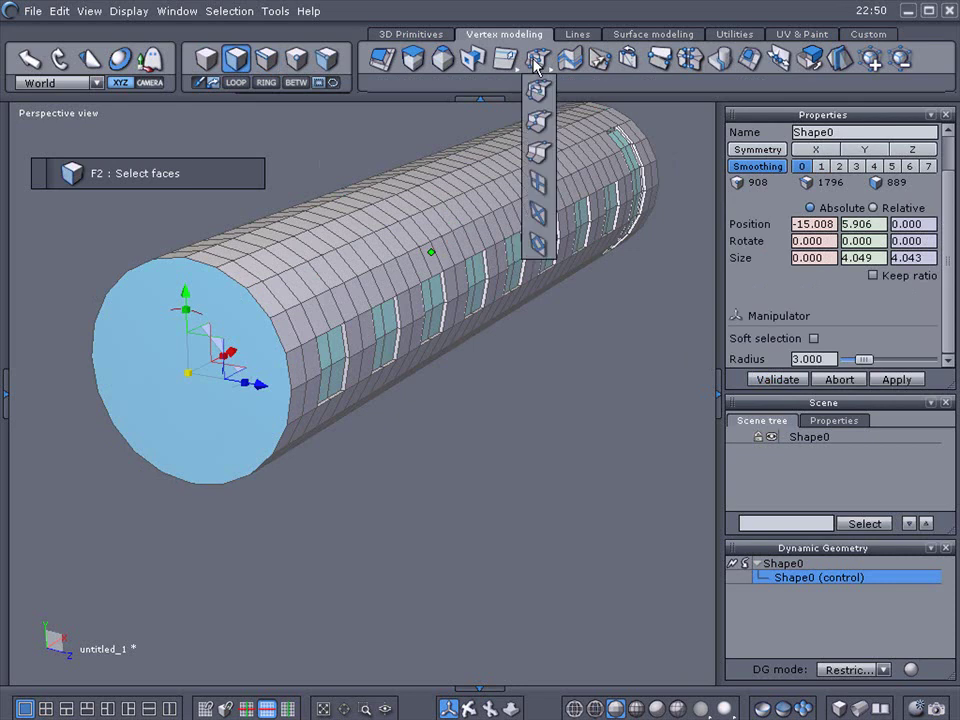
left_click(540, 218)
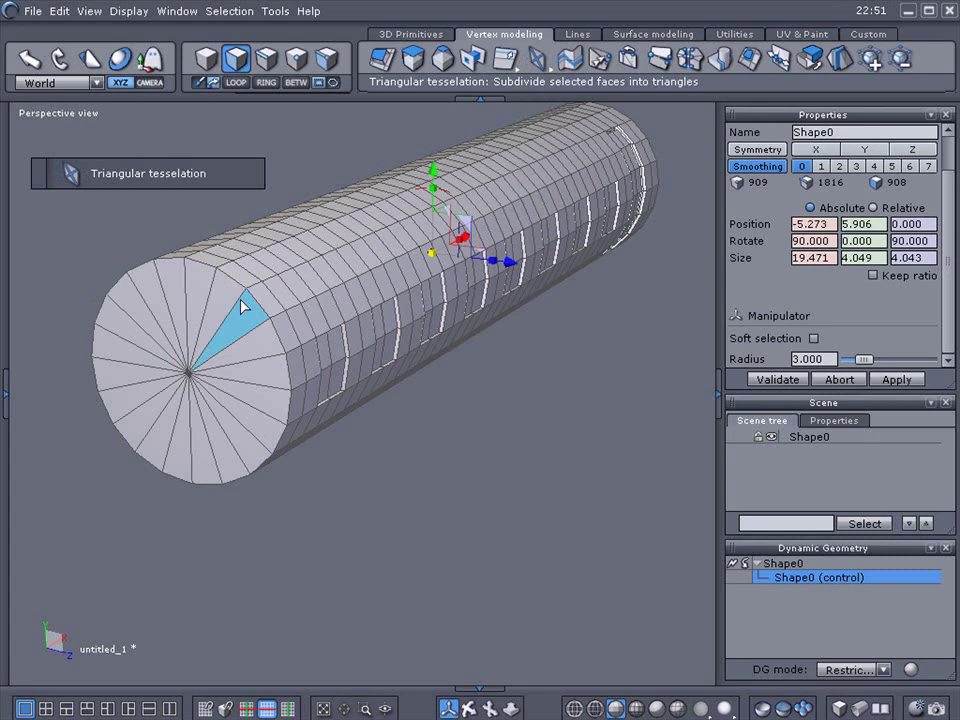
left_click(265, 60)
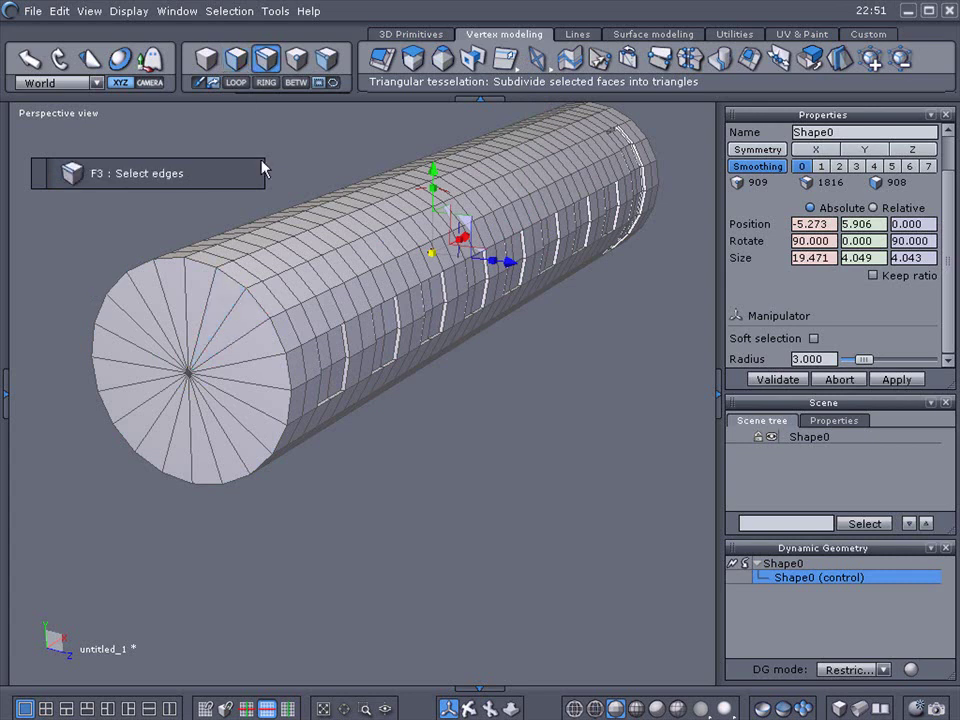
left_click(217, 285)
left_click(216, 282)
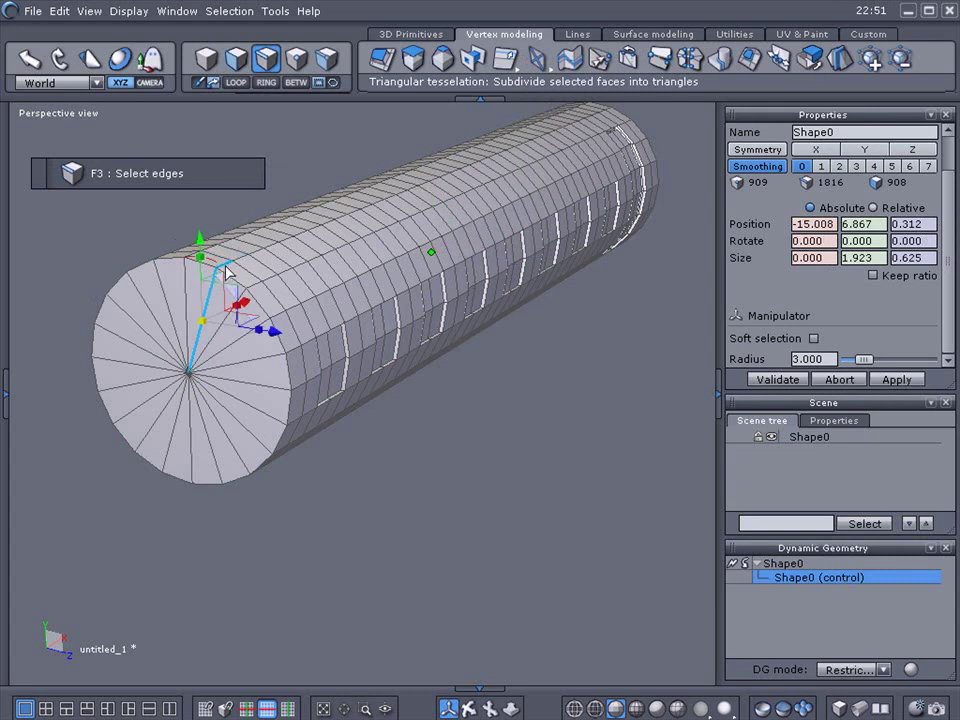
left_click(226, 267, "shift")
left_click(240, 262, "shift")
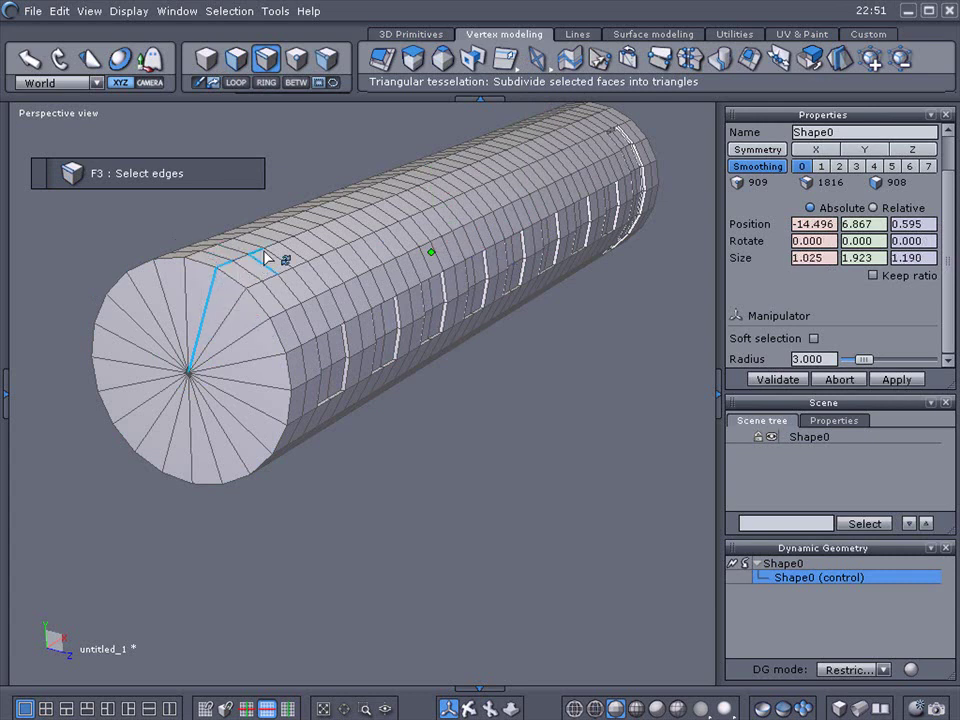
left_click(258, 264, "shift")
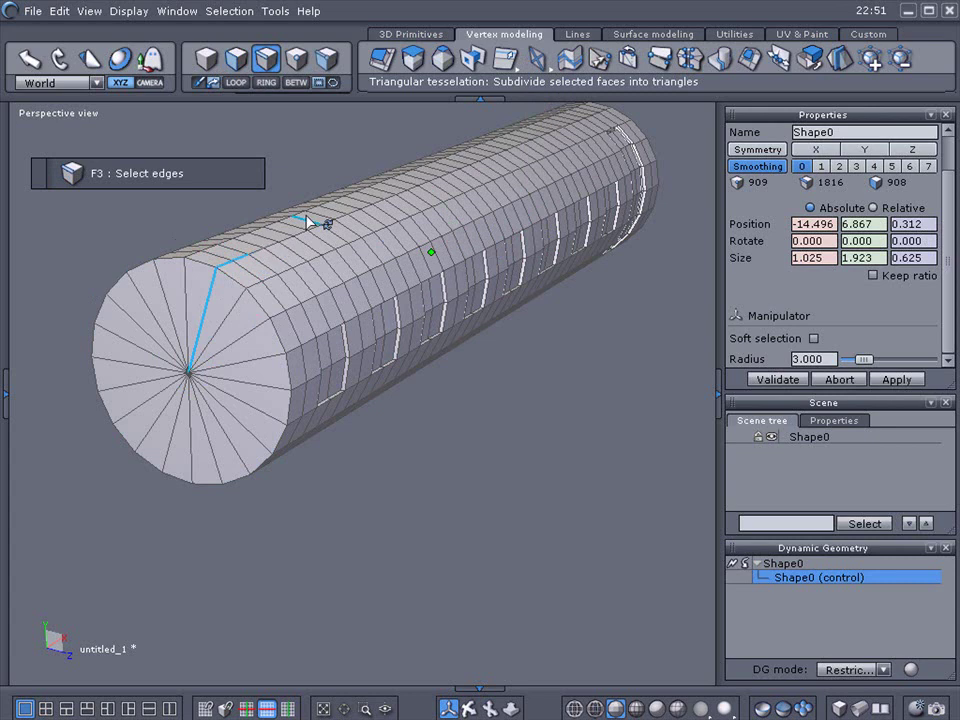
left_click(441, 415)
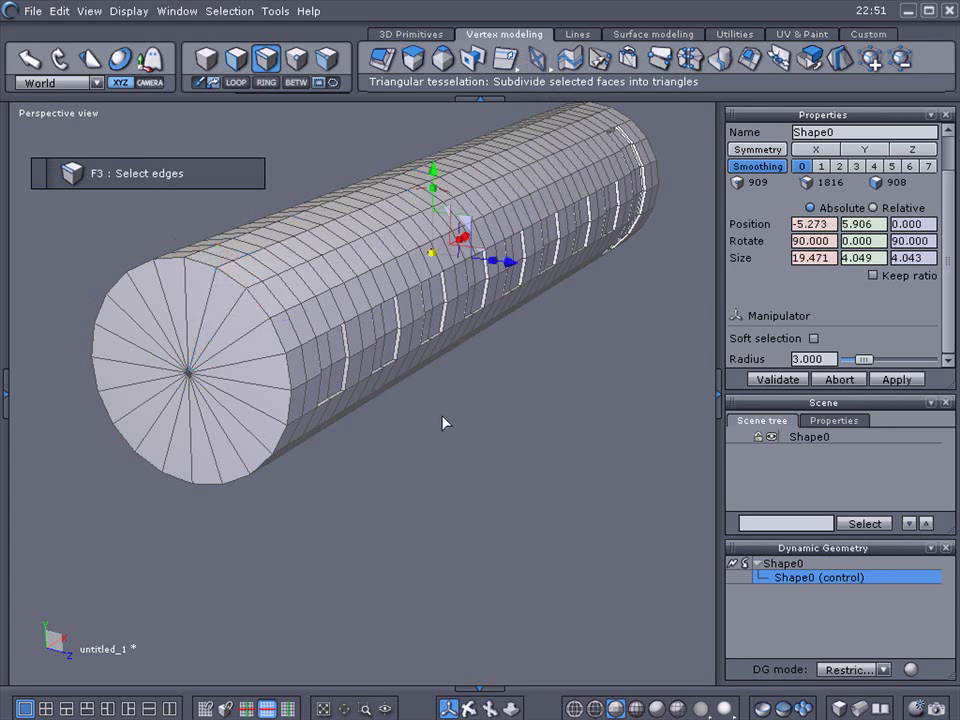
Undo the end cap's triangular subdivision, try Quad tesselation on the cap face, and undo that as well
key("ctrl+z")
key("ctrl+z")
key("ctrl+z")
key("ctrl+z")
key("ctrl+z")
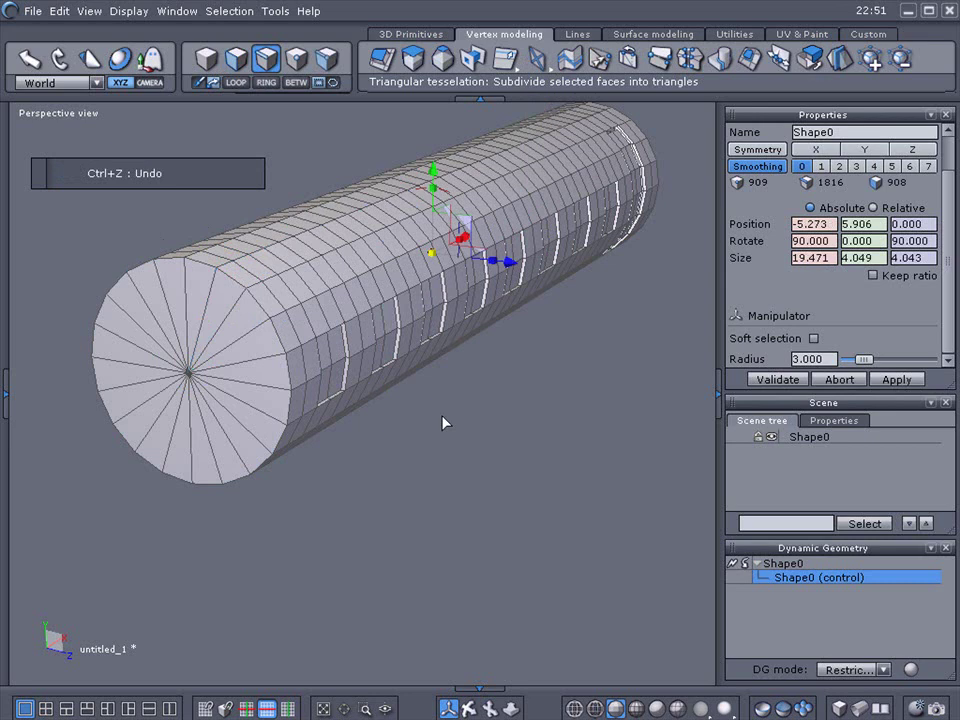
left_click(537, 62)
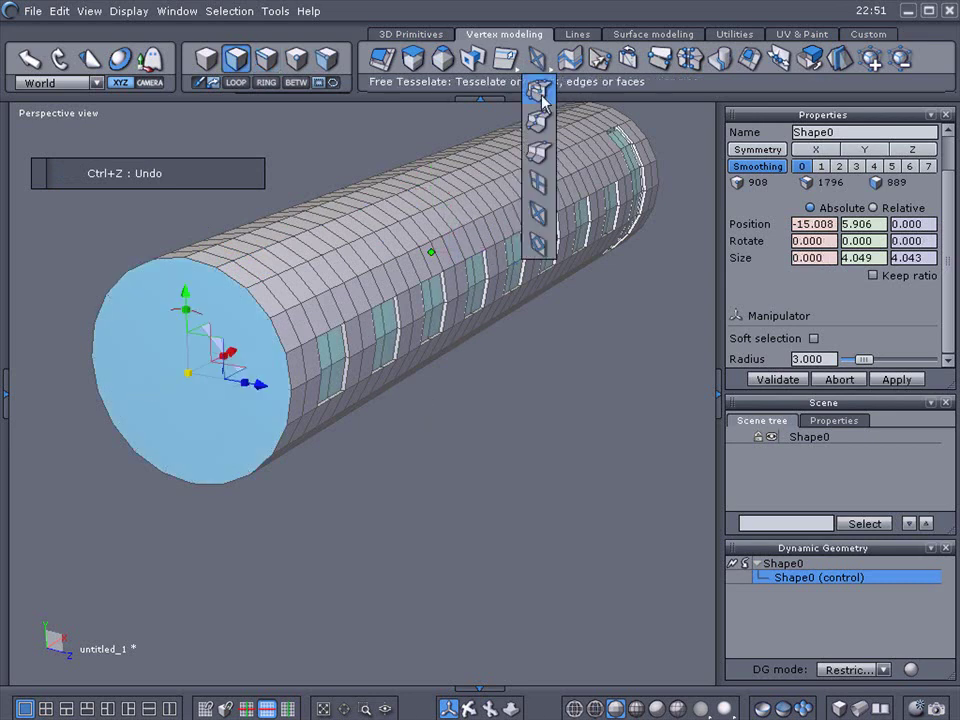
left_click(541, 193)
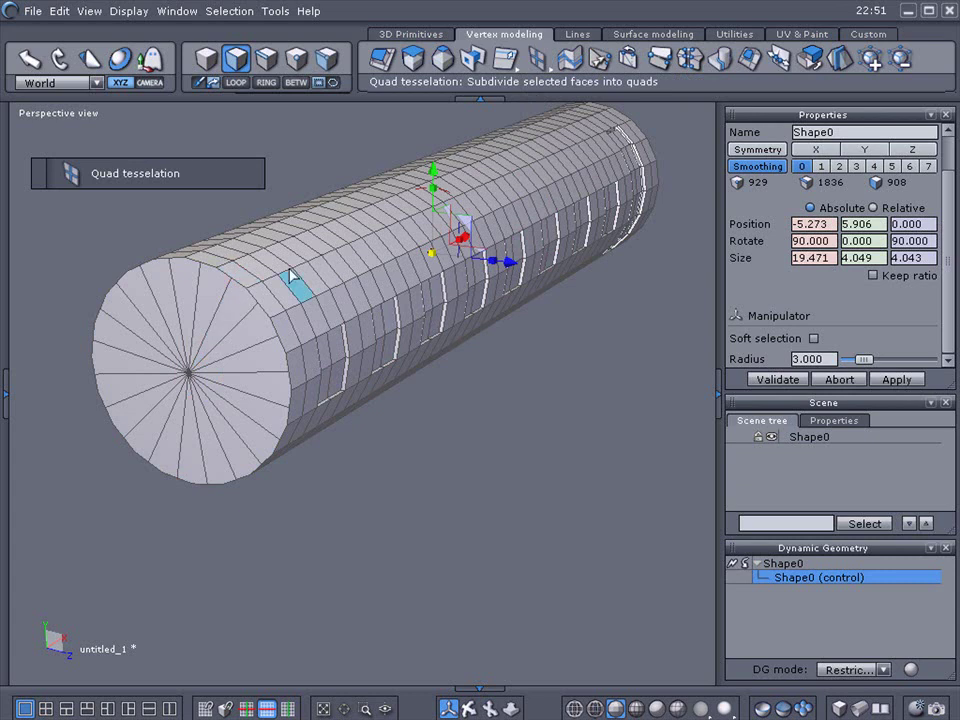
key("ctrl+z")
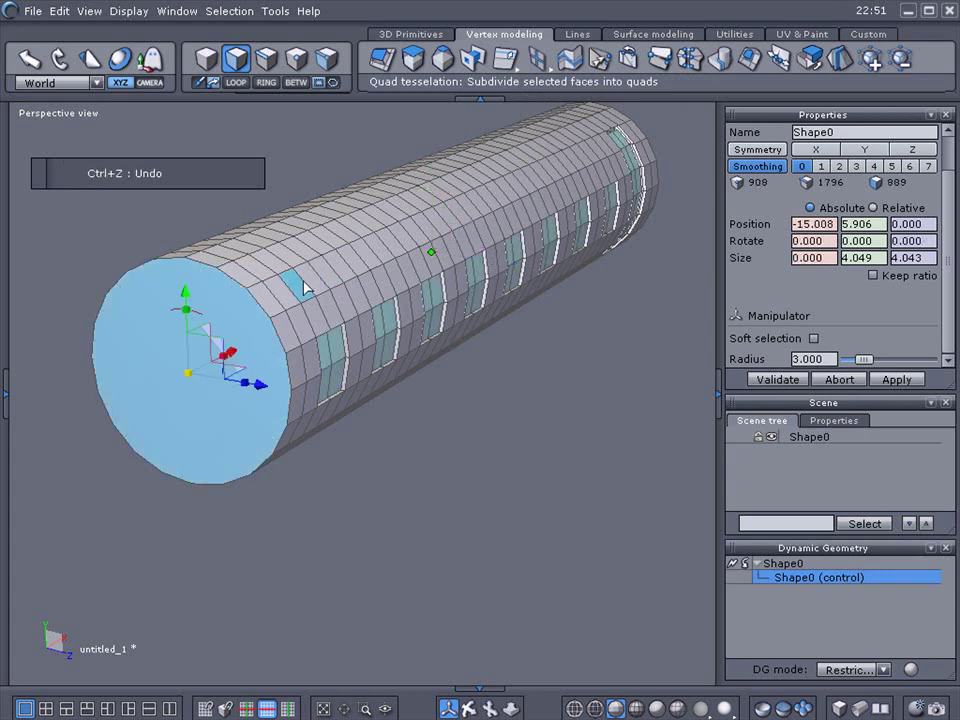
Subdivide the end cap face with Triangular tesselation and connect all its radial edges to add a concentric edge ring
left_click(537, 62)
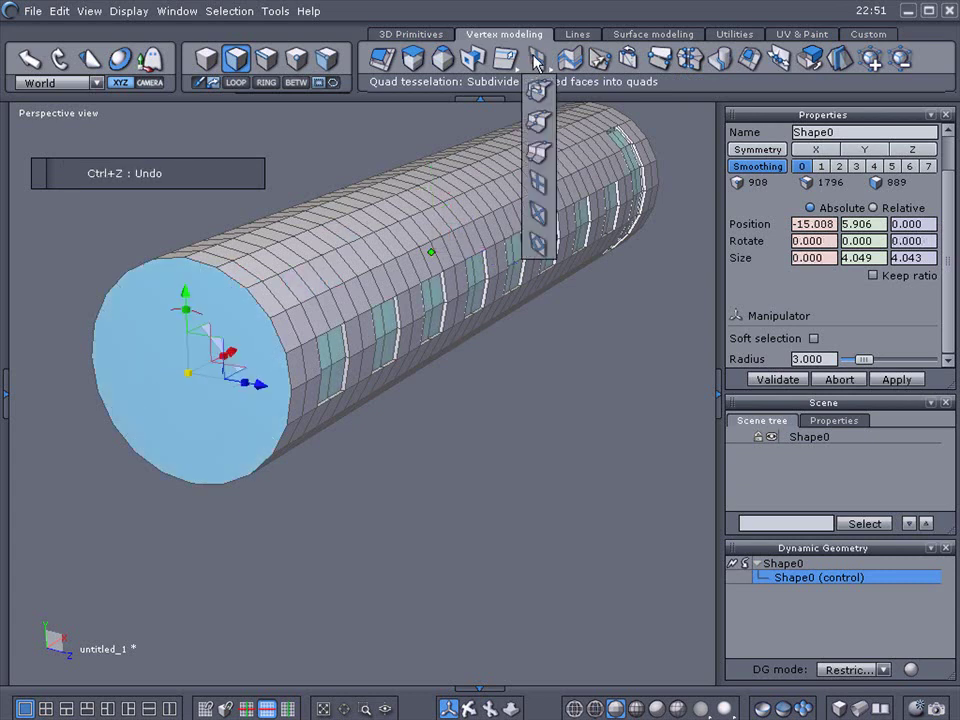
left_click(537, 215)
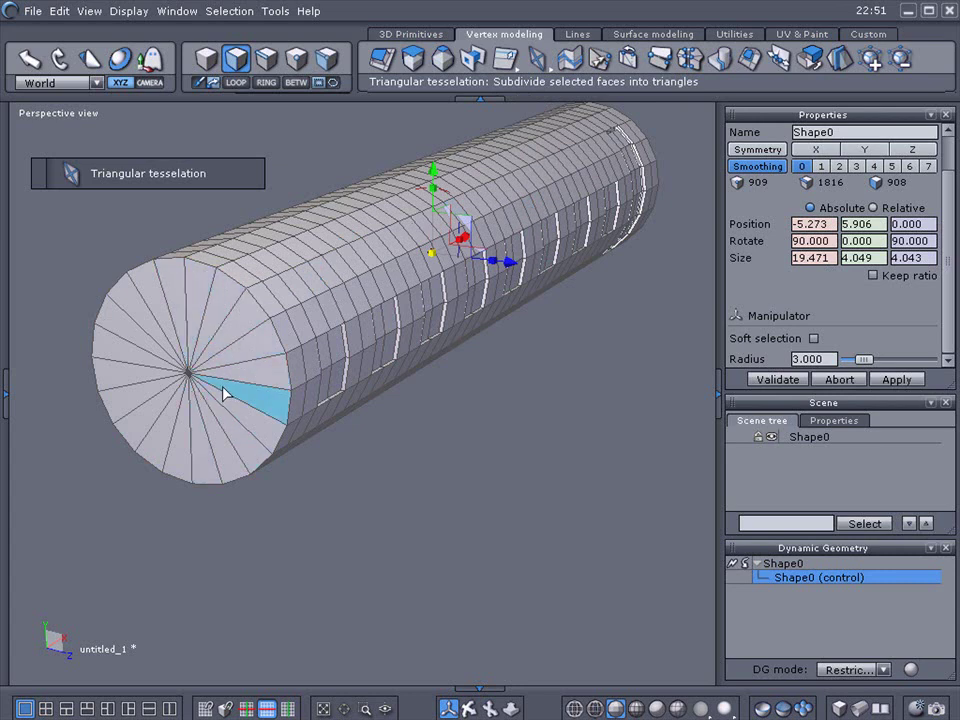
left_click(266, 58)
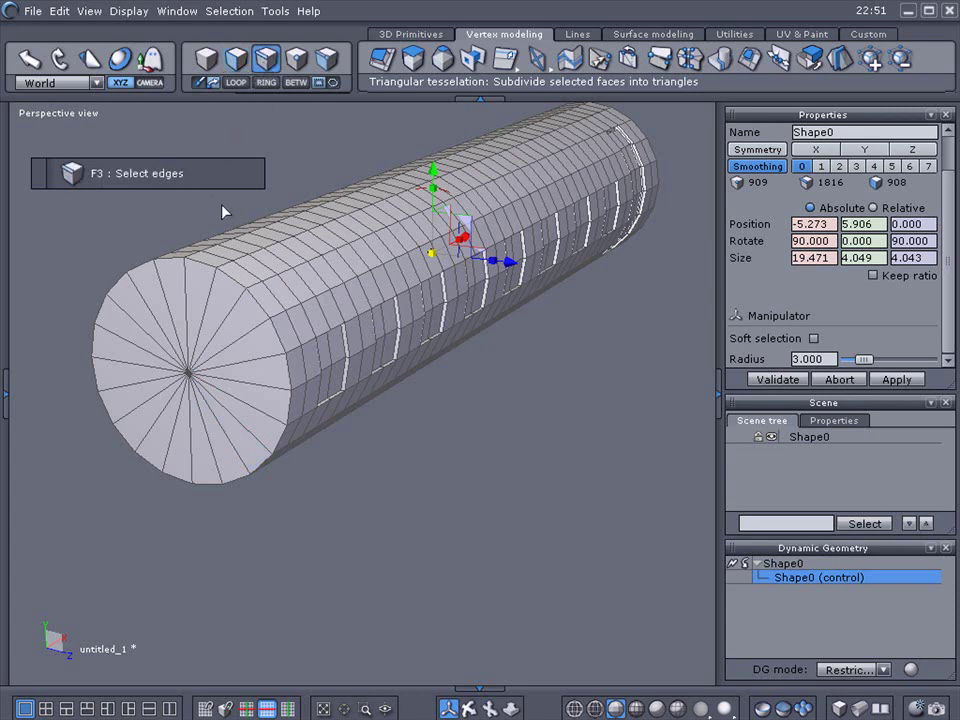
mouse_move(174, 325)
left_mouse_down()
mouse_move(163, 391)
mouse_move(240, 363)
mouse_move(165, 323)
mouse_move(200, 395)
left_mouse_up()
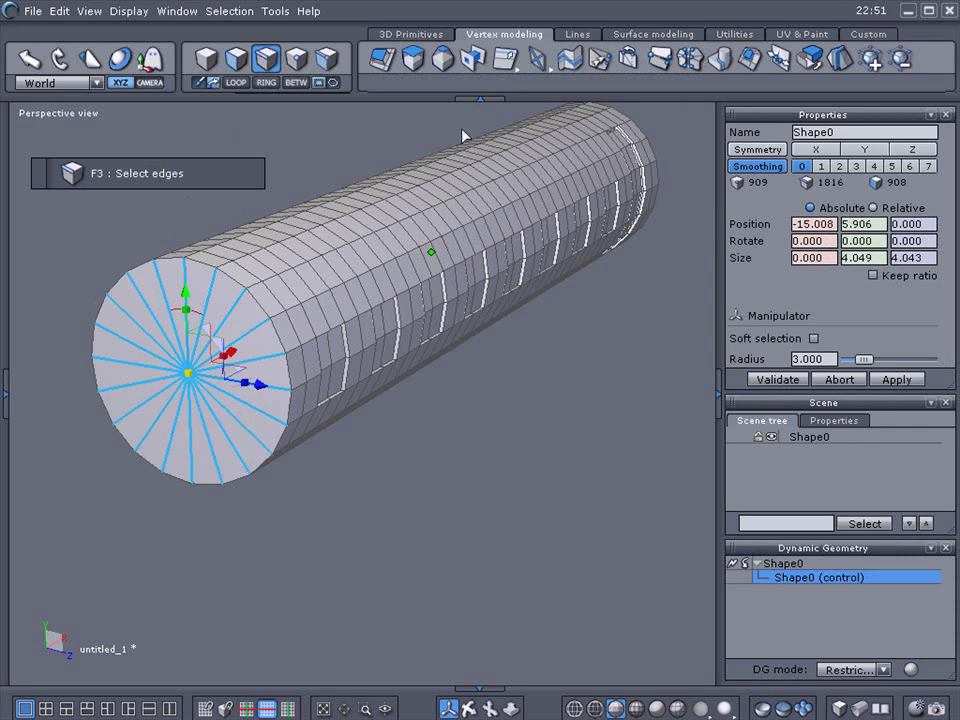
left_click(568, 61)
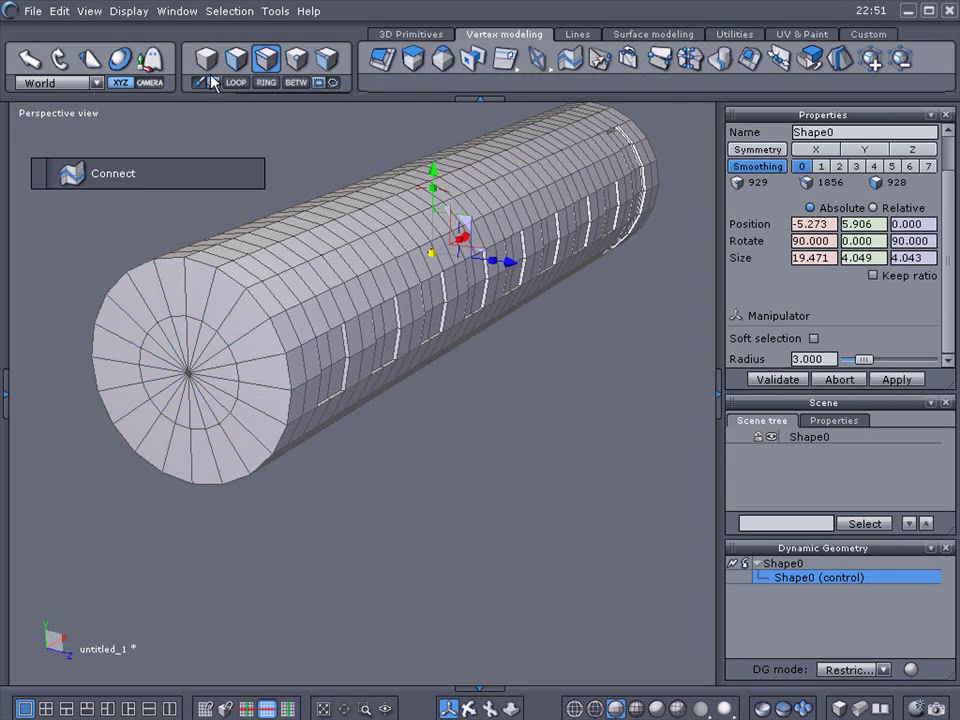
Pull the cap's inner faces outward along X to about -17.29 and connect the taper's edge ring with a new middle loop
key("F2")
mouse_move(175, 347)
left_mouse_down()
mouse_move(169, 386)
mouse_move(216, 401)
mouse_move(184, 328)
mouse_move(180, 350)
mouse_move(223, 354)
mouse_move(199, 396)
mouse_move(166, 422)
left_mouse_up()
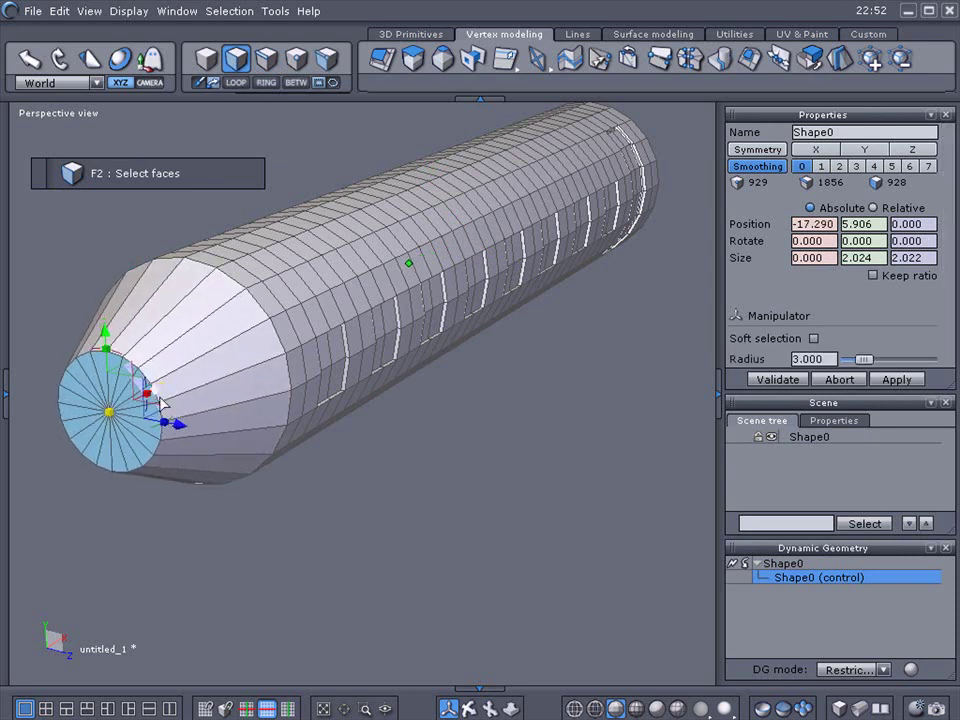
left_click(265, 60)
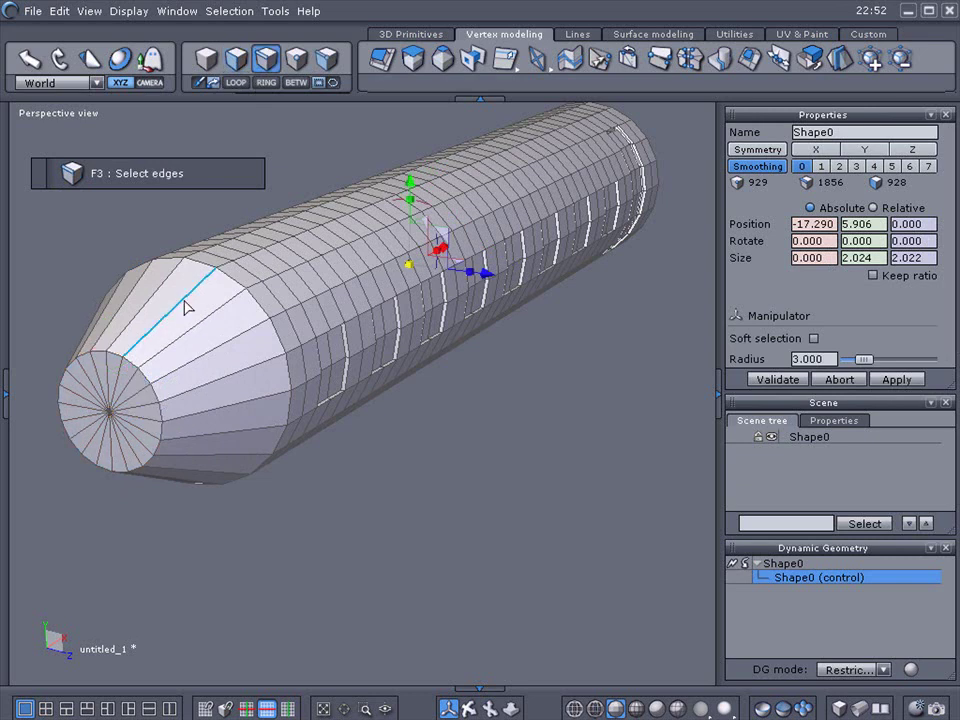
left_click(186, 304)
left_click(266, 83)
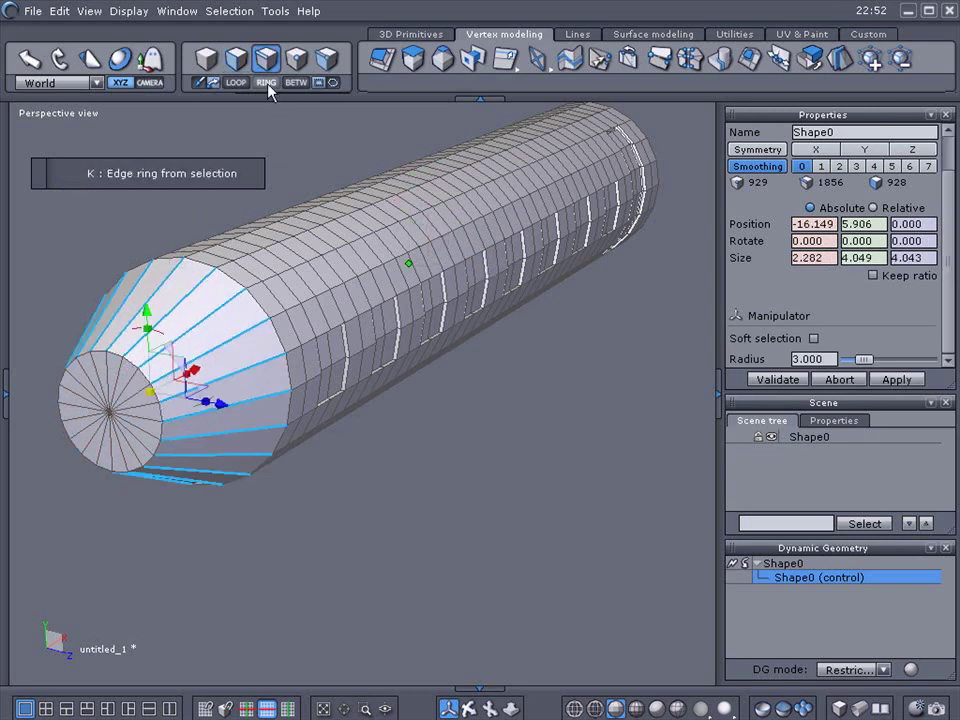
left_click(576, 63)
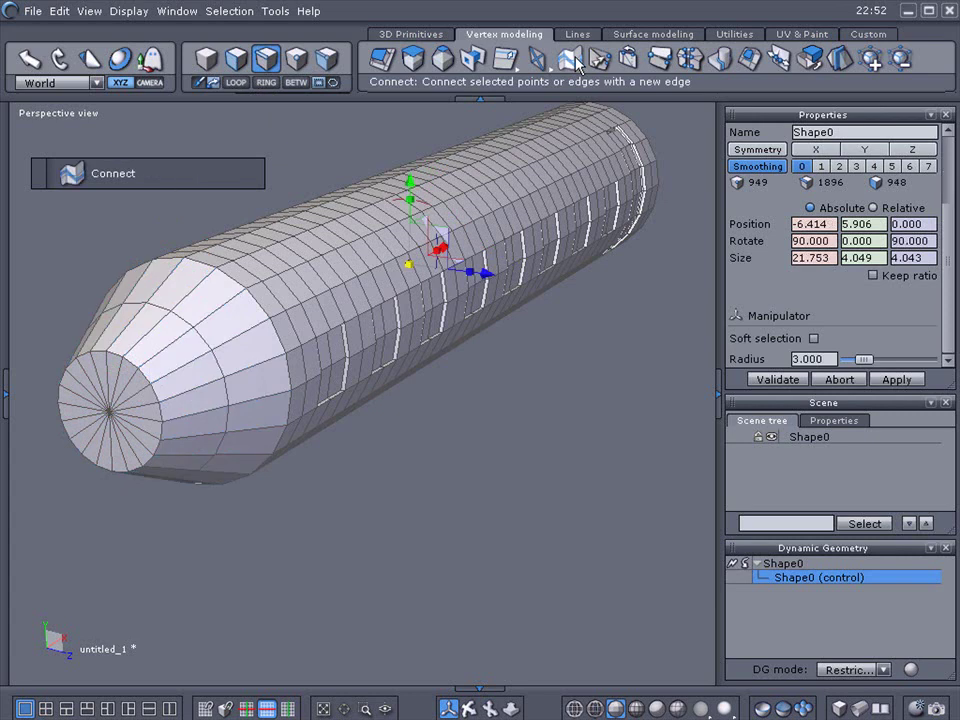
Select all radial edges on the flat nose tip and connect them to add a concentric edge ring
left_click(126, 364)
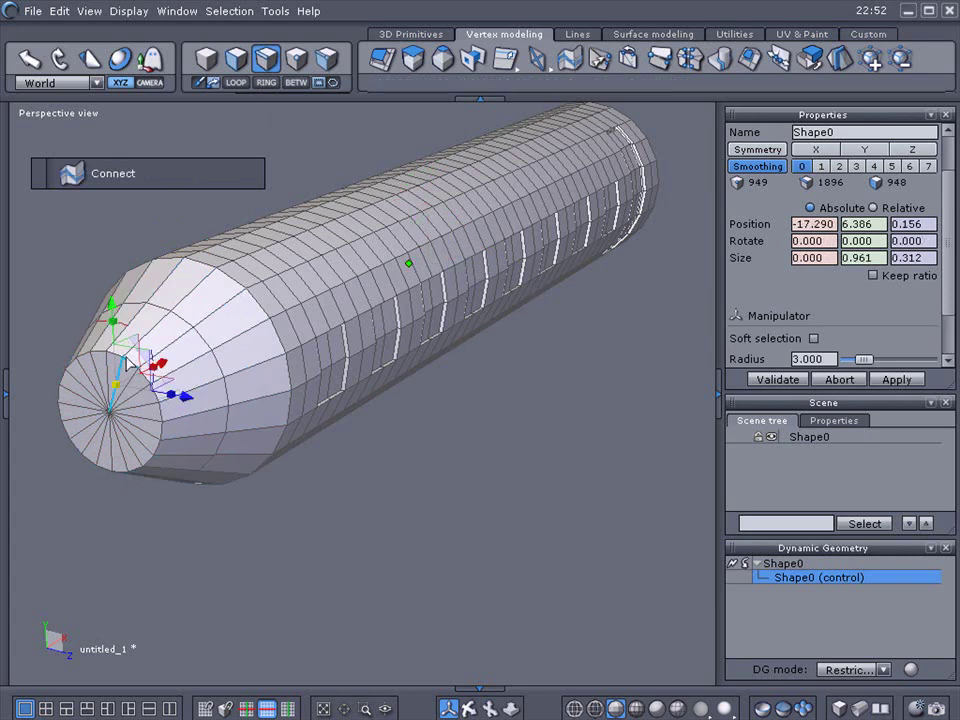
left_click(270, 84)
mouse_move(94, 388)
left_mouse_down()
mouse_move(84, 402)
mouse_move(125, 431)
mouse_move(84, 384)
mouse_move(119, 384)
mouse_move(100, 385)
left_mouse_up()
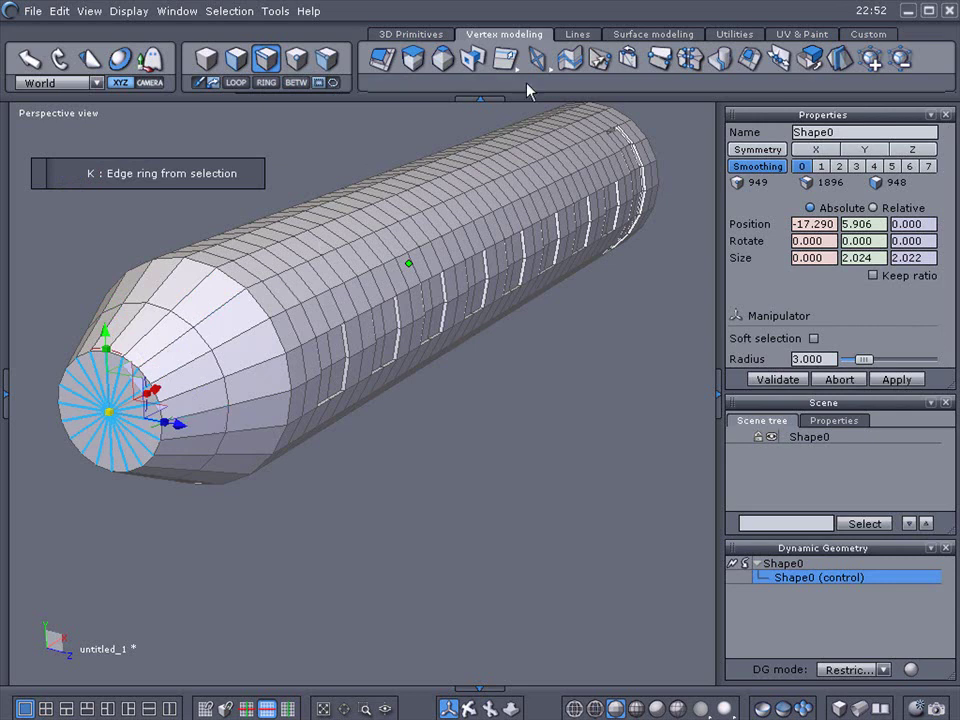
left_click(566, 64)
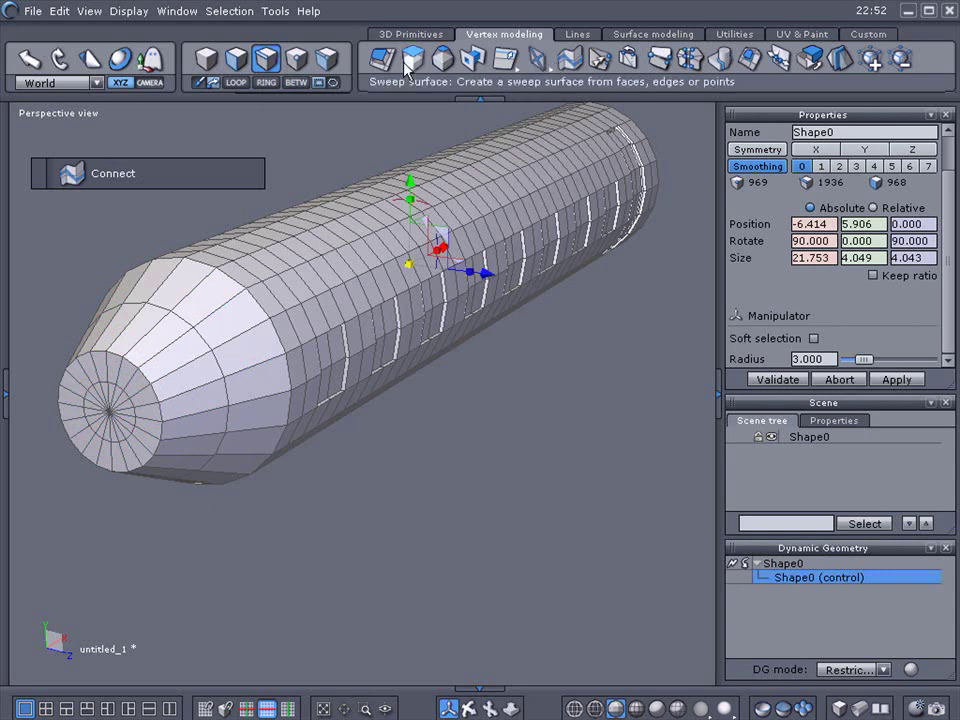
Select the faces inside the nose tip's new ring and extrude them inward in stages to X about -16.76
key("F2")
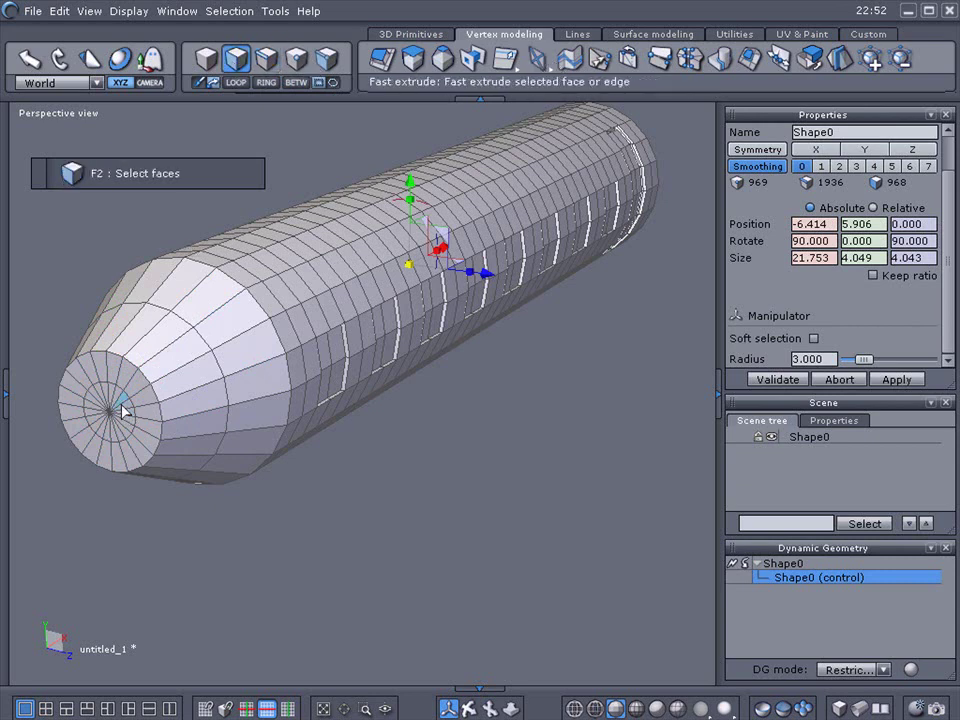
mouse_move(122, 405)
left_mouse_down()
mouse_move(98, 399)
mouse_move(105, 424)
mouse_move(123, 424)
mouse_move(125, 408)
left_mouse_up()
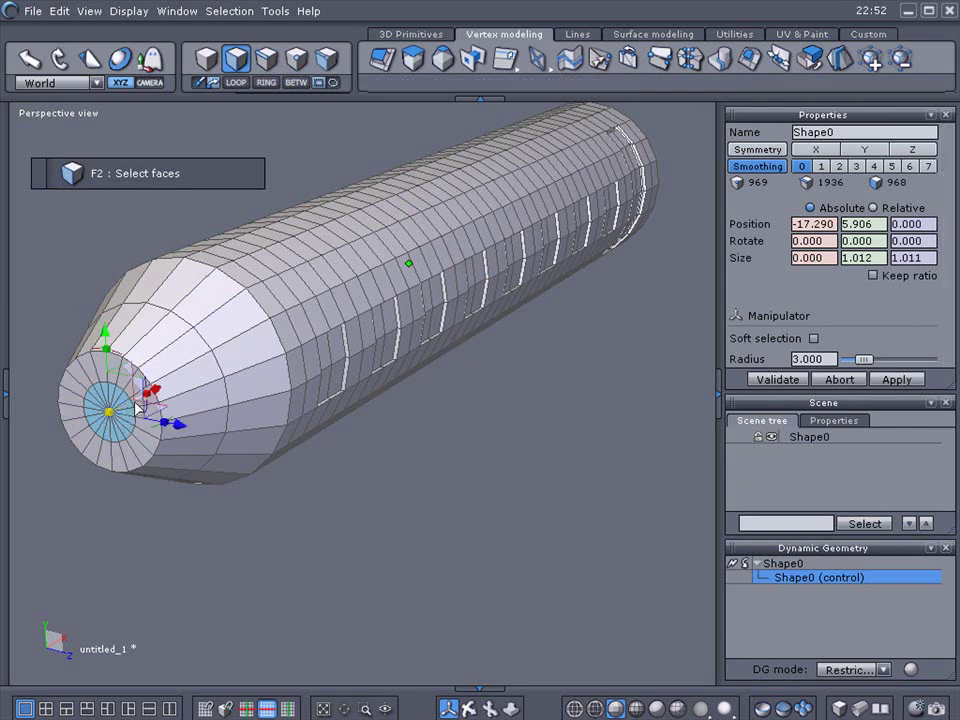
left_click_drag(56, 435, 79, 426, "ctrl")
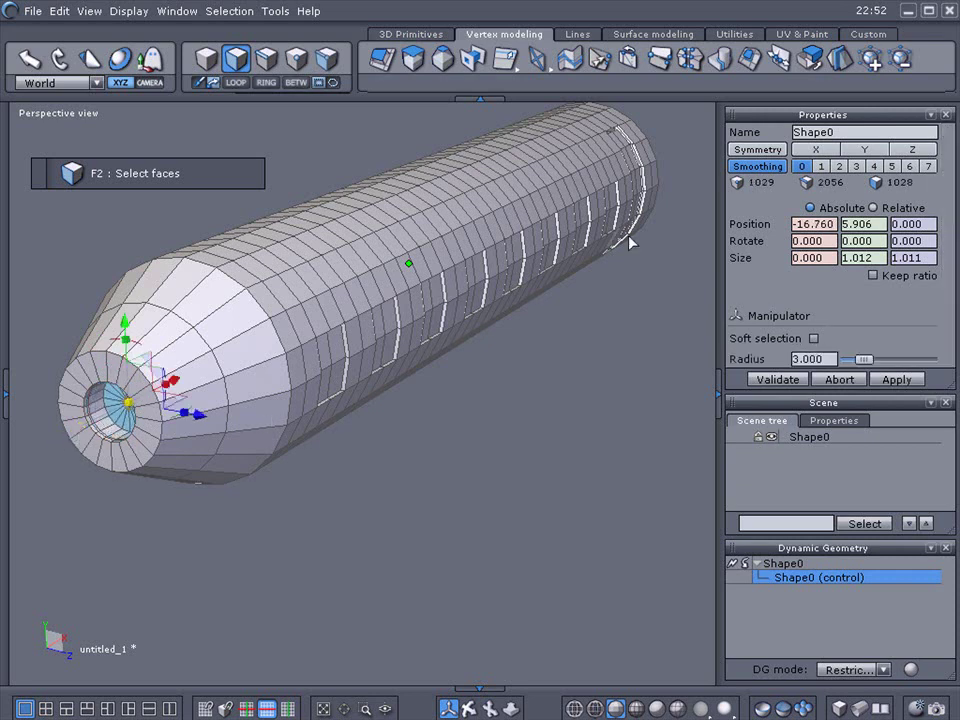
Display the tube at smoothing level 3 and inspect the recessed nose tip up close, with and without its wireframe
left_click(856, 167)
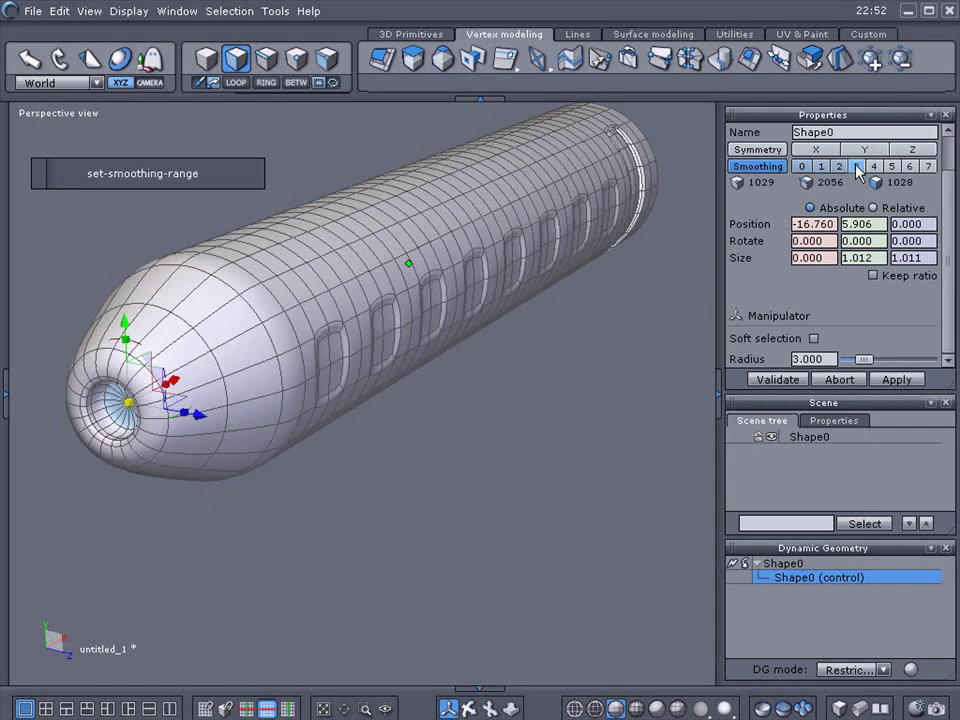
left_click(511, 414)
left_click(511, 414)
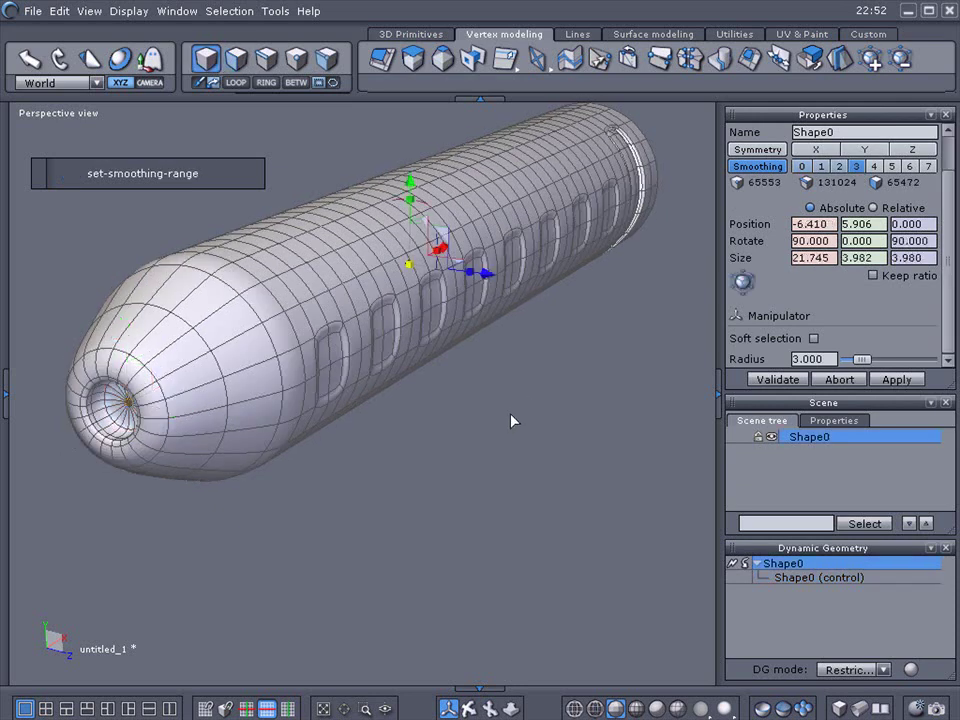
left_click(511, 421)
scroll(195, 430, "up", 5)
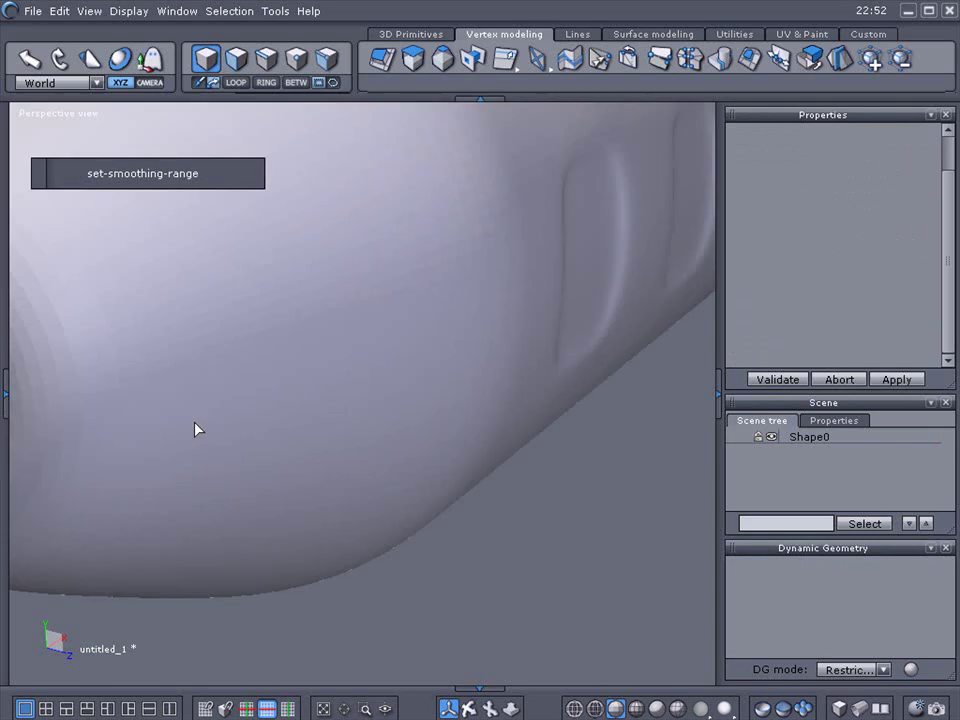
scroll(195, 430, "down", 4)
middle_click_drag(358, 535, 321, 433)
scroll(321, 433, "up", 2)
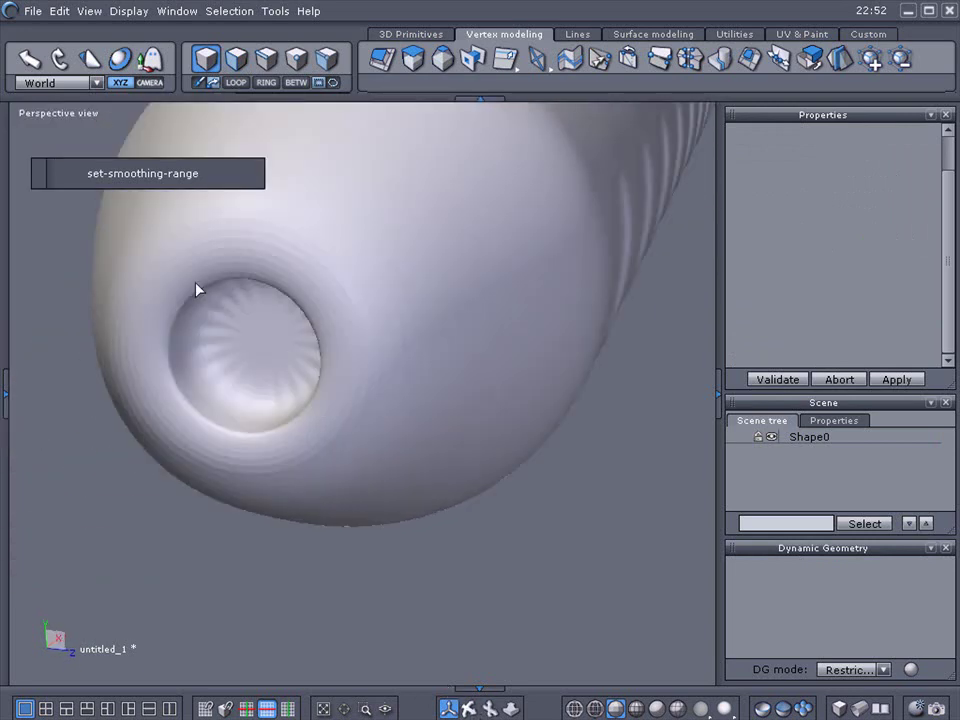
left_click(274, 335)
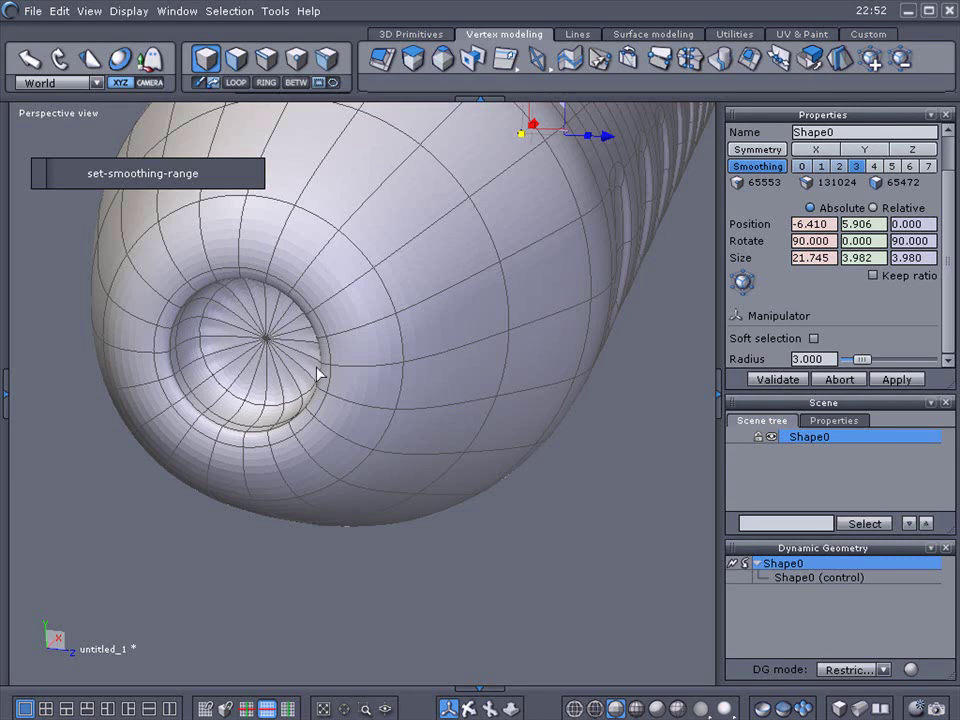
Set the smoothing level to 0 and connect the radial edges on the recess floor to add a concentric edge ring
left_click(801, 166)
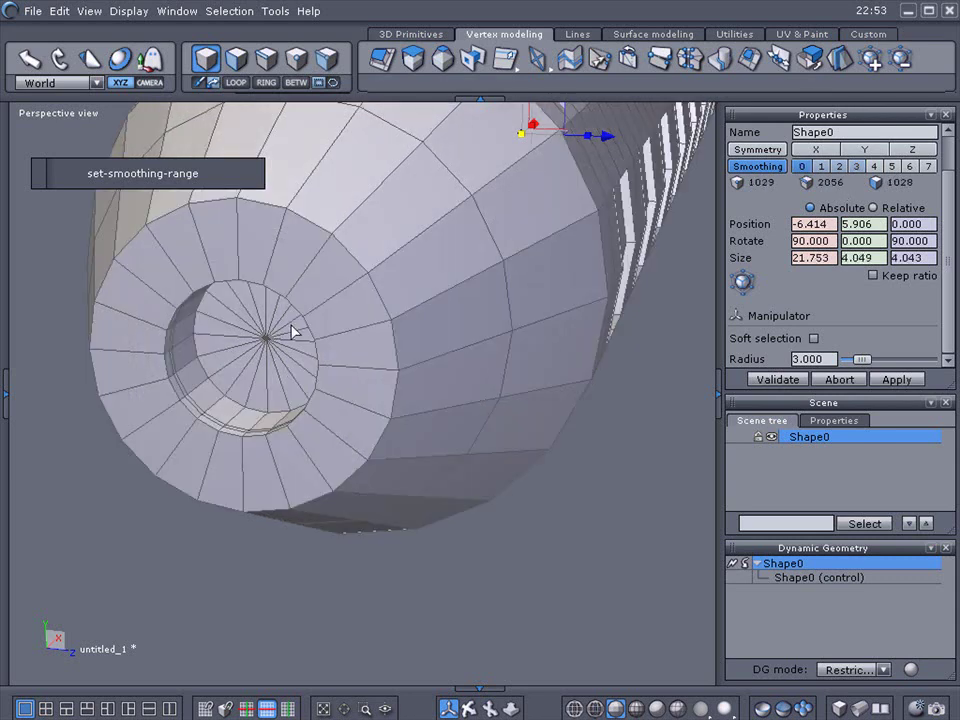
left_click(266, 57)
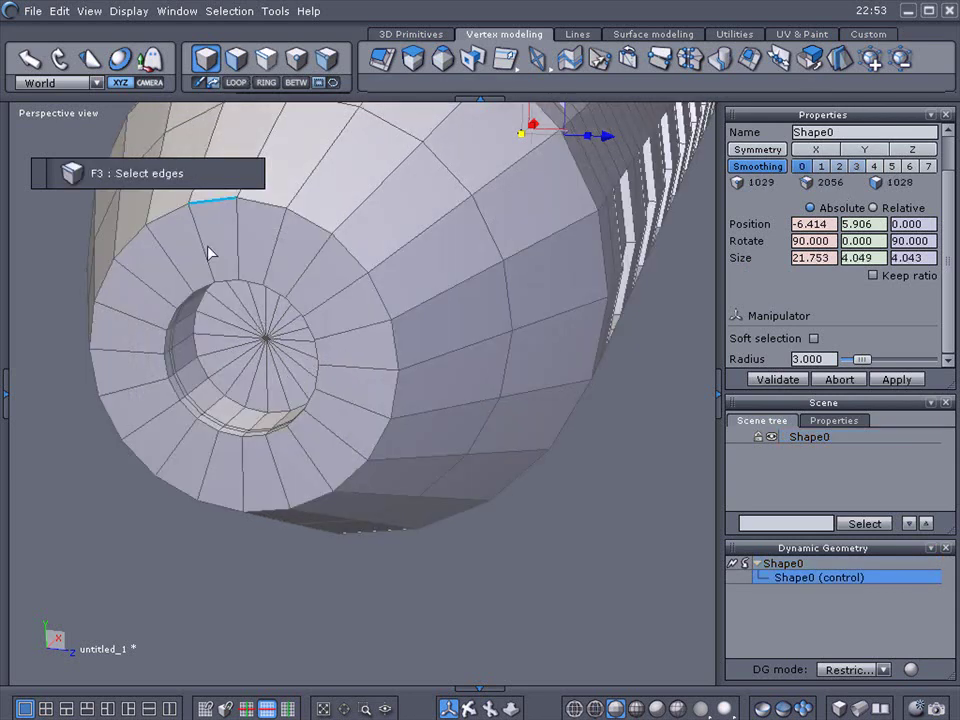
mouse_move(214, 319)
left_mouse_down()
mouse_move(283, 380)
mouse_move(276, 326)
mouse_move(230, 353)
mouse_move(283, 343)
mouse_move(236, 336)
mouse_move(279, 386)
left_mouse_up()
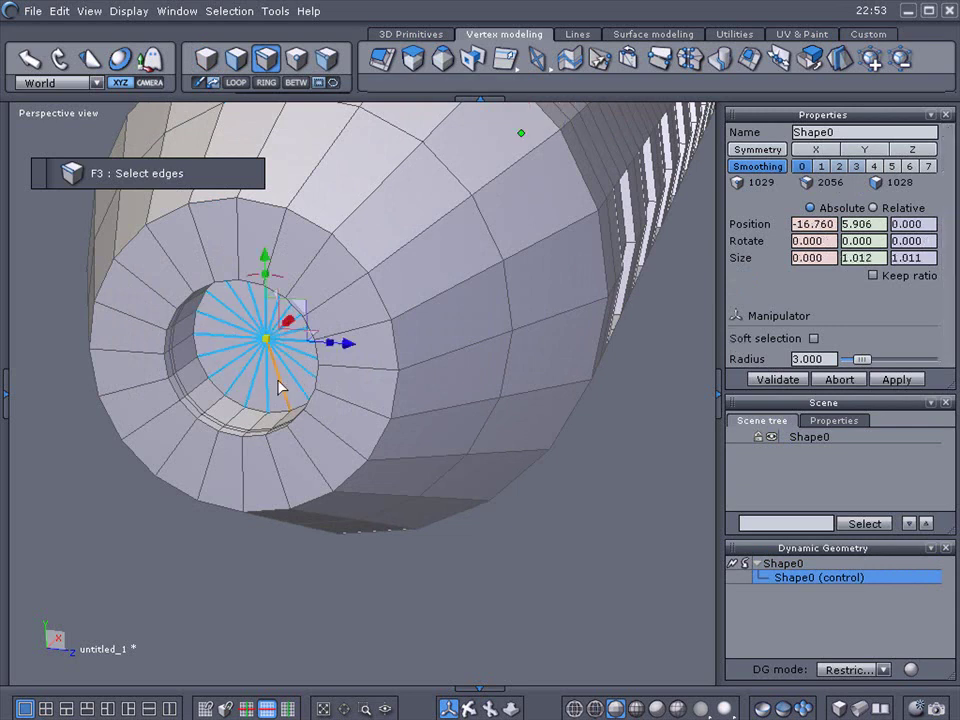
left_click(570, 60)
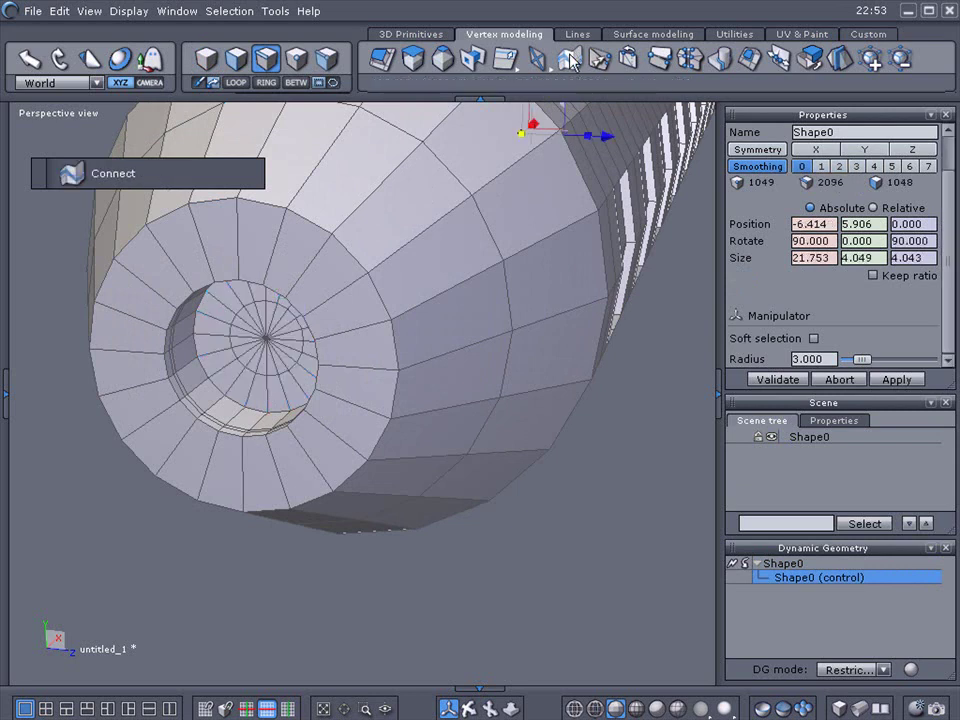
Set the smoothing level to 3 and deselect the tube to check the recess floor without its wireframe
left_click(856, 166)
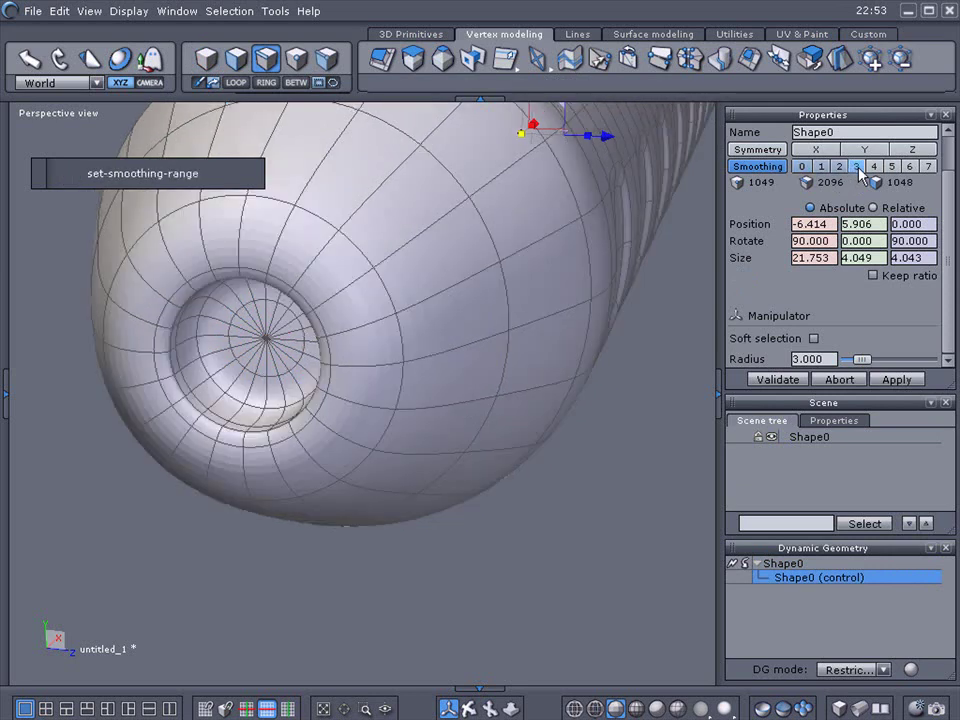
left_click(649, 458)
left_click(649, 458)
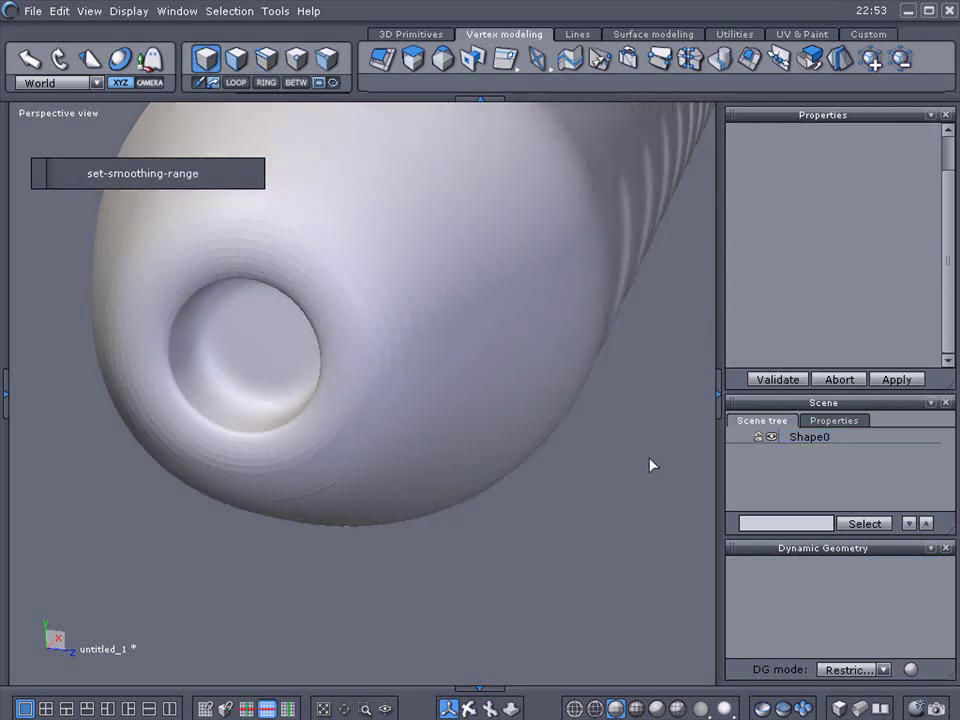
Set the smoothing level to 0 and extract the nose tip's outer rim edge loop slightly inward to a ring about 1.98 across
left_click(374, 400)
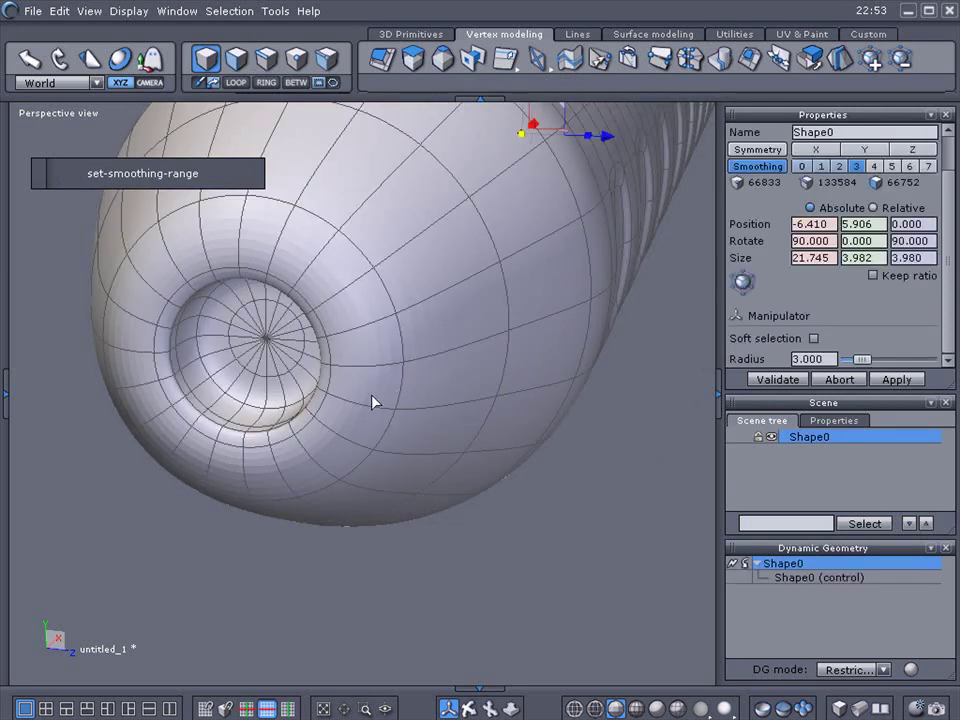
left_click(801, 166)
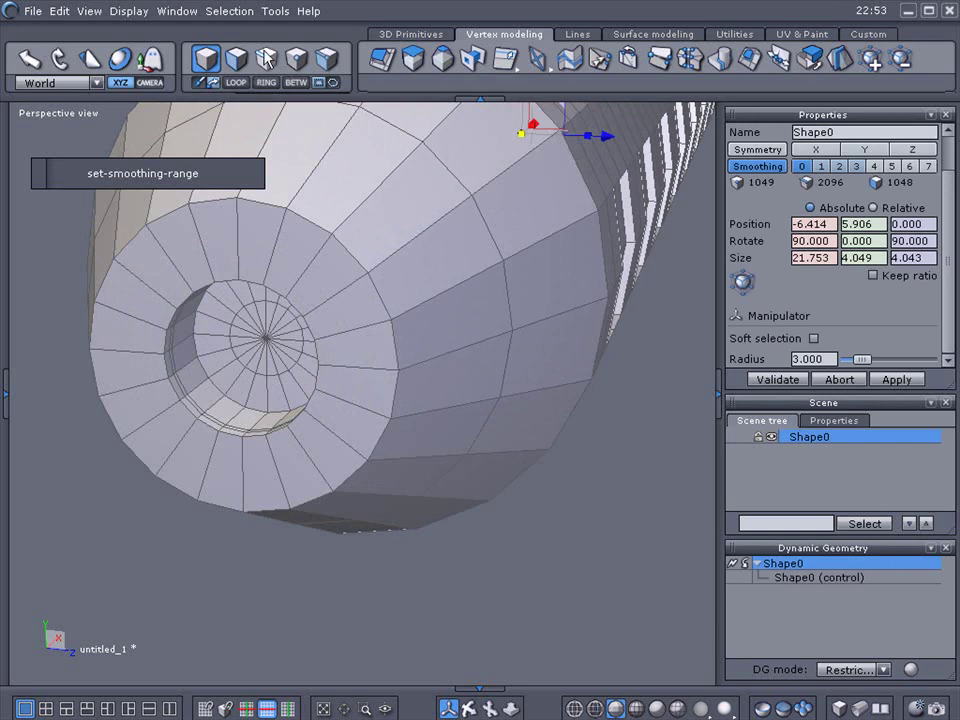
key("F3")
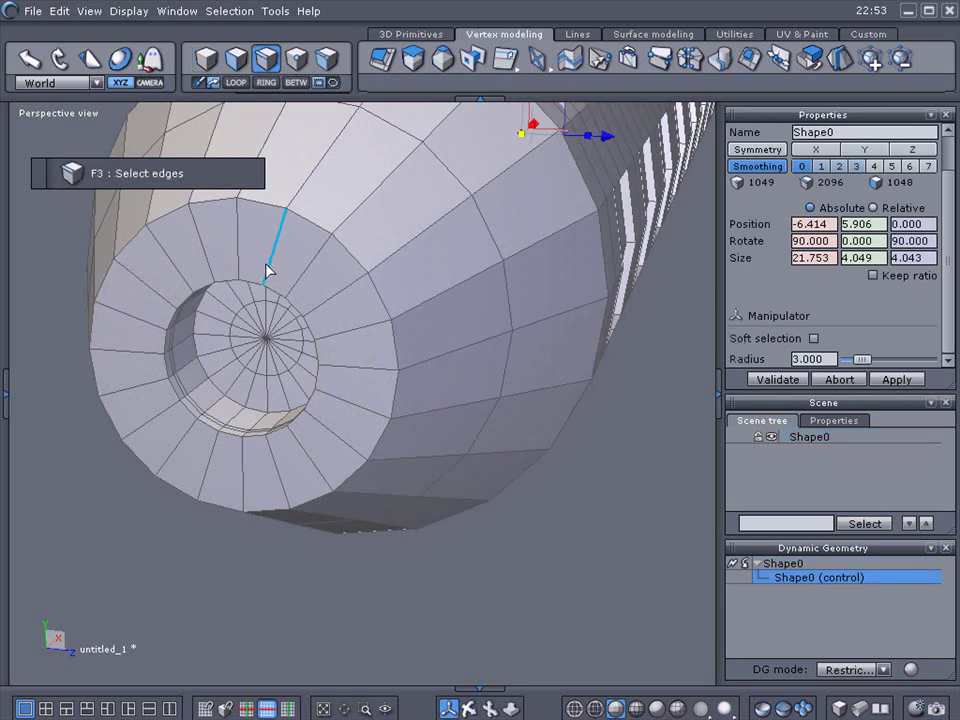
left_click(305, 225)
left_click(237, 83)
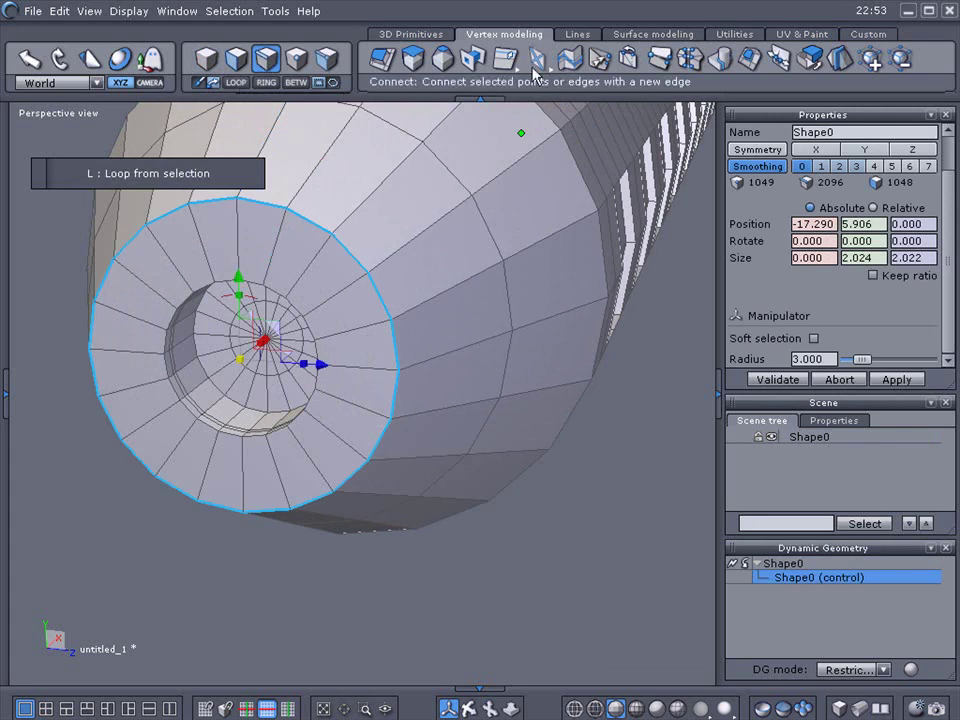
left_click_drag(505, 58, 508, 93)
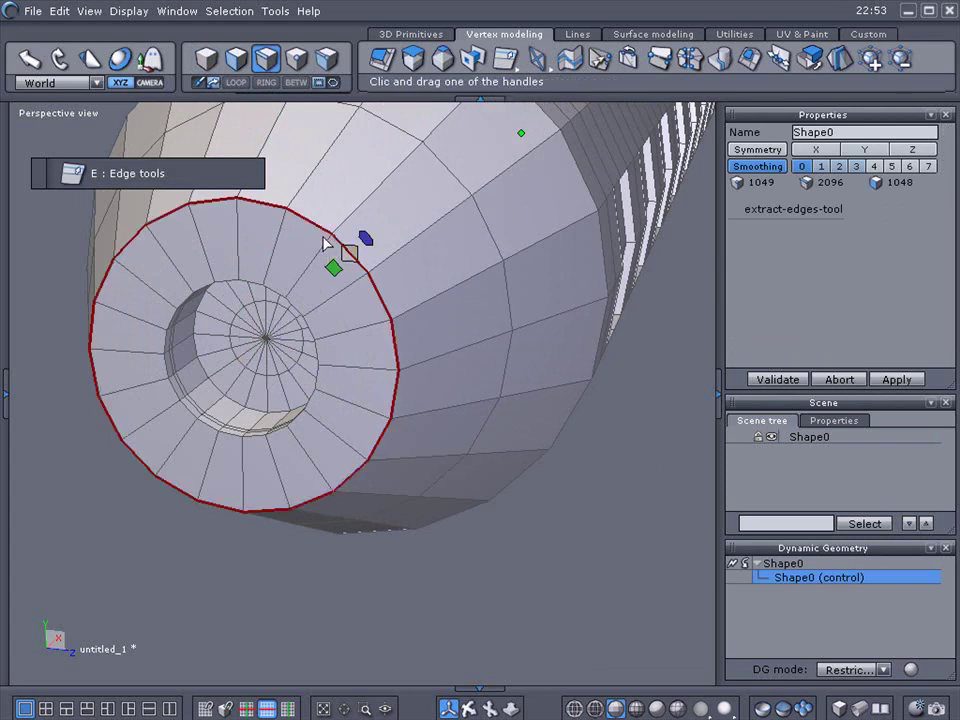
left_click_drag(322, 230, 322, 233)
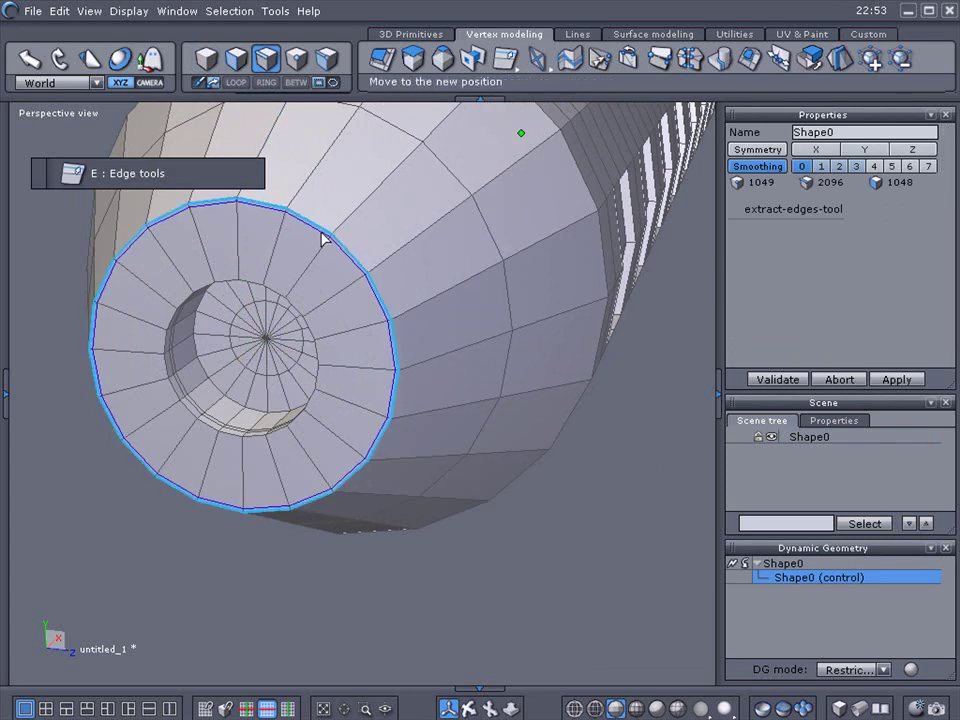
left_click(322, 238)
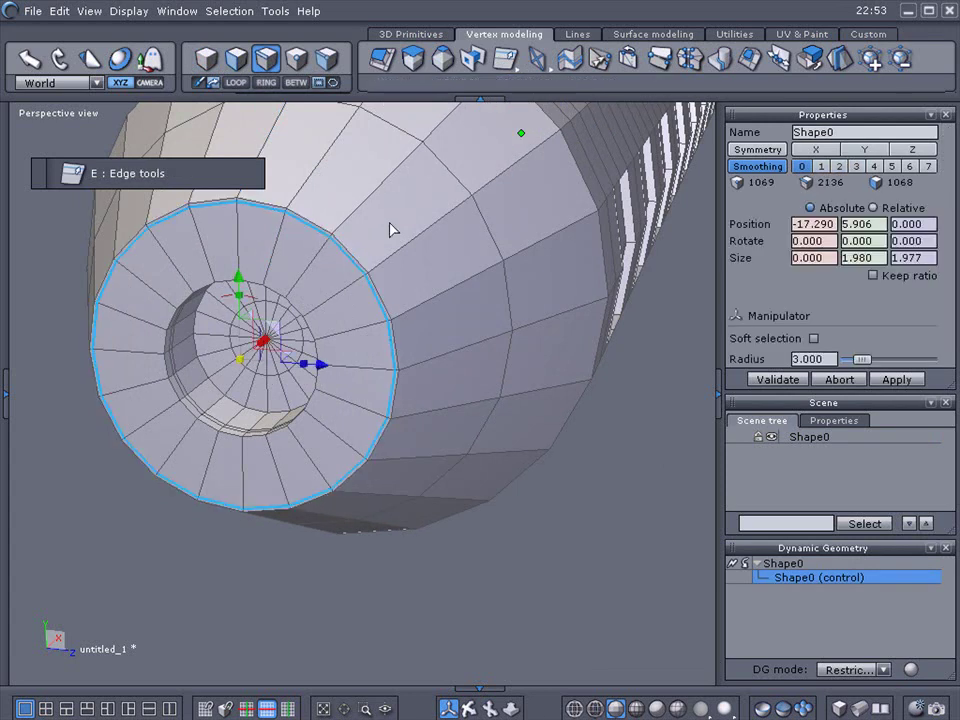
Set the smoothing level to 3, deselect the edge ring, and widen the viewport to view the whole tube from the side
left_click(855, 166)
scroll(469, 447, "down", 5)
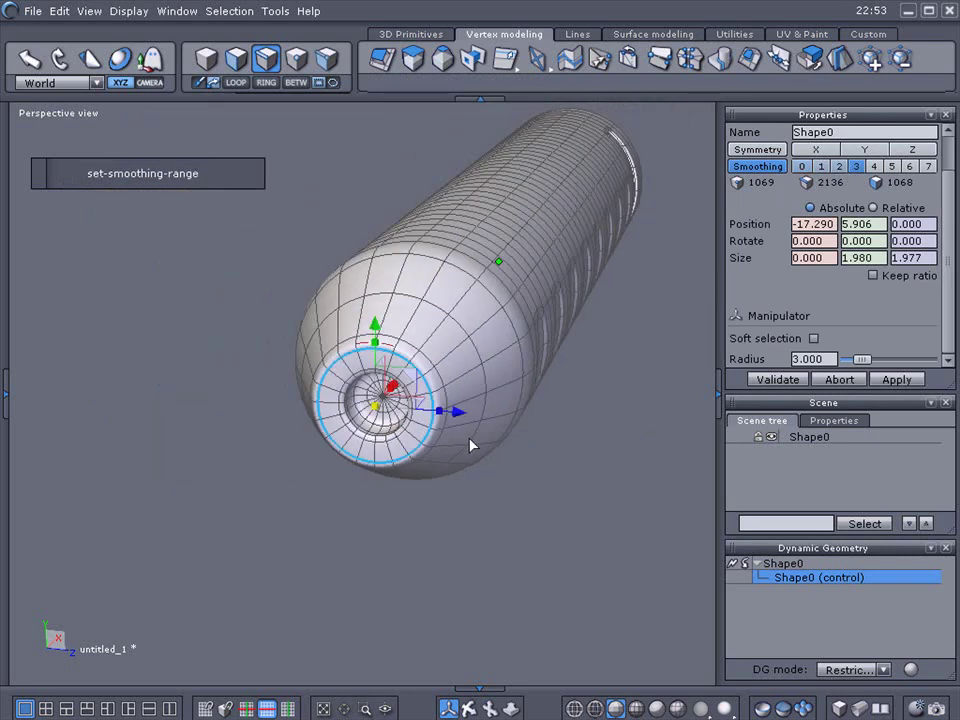
middle_click_drag(472, 696, 330, 692)
right_click_drag(250, 525, 204, 520)
scroll(348, 488, "up", 1)
scroll(348, 488, "down", 4)
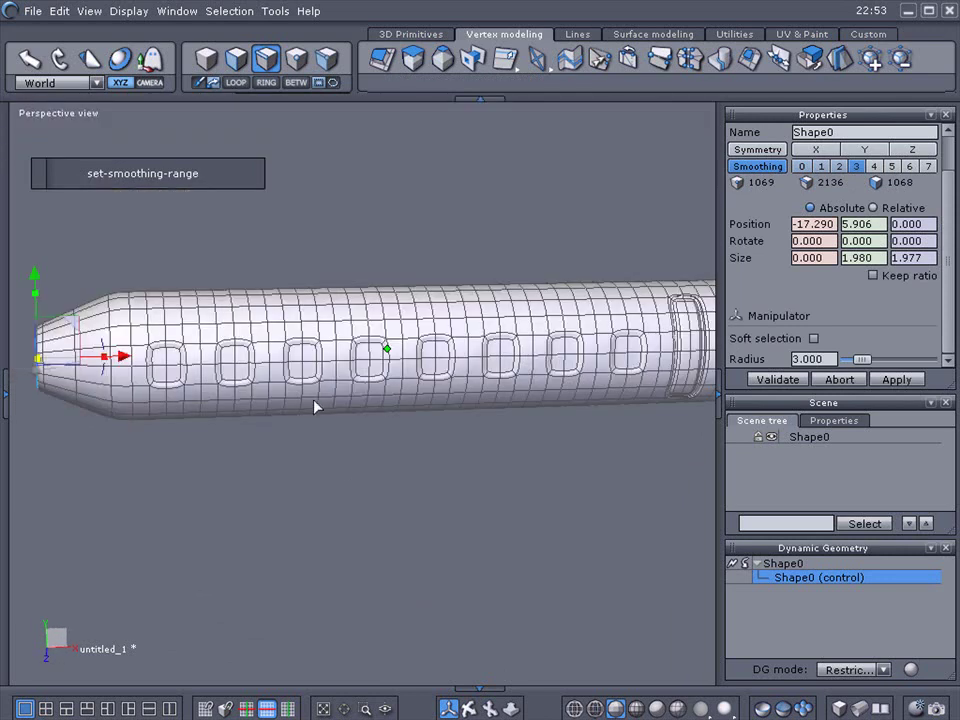
left_click(340, 479)
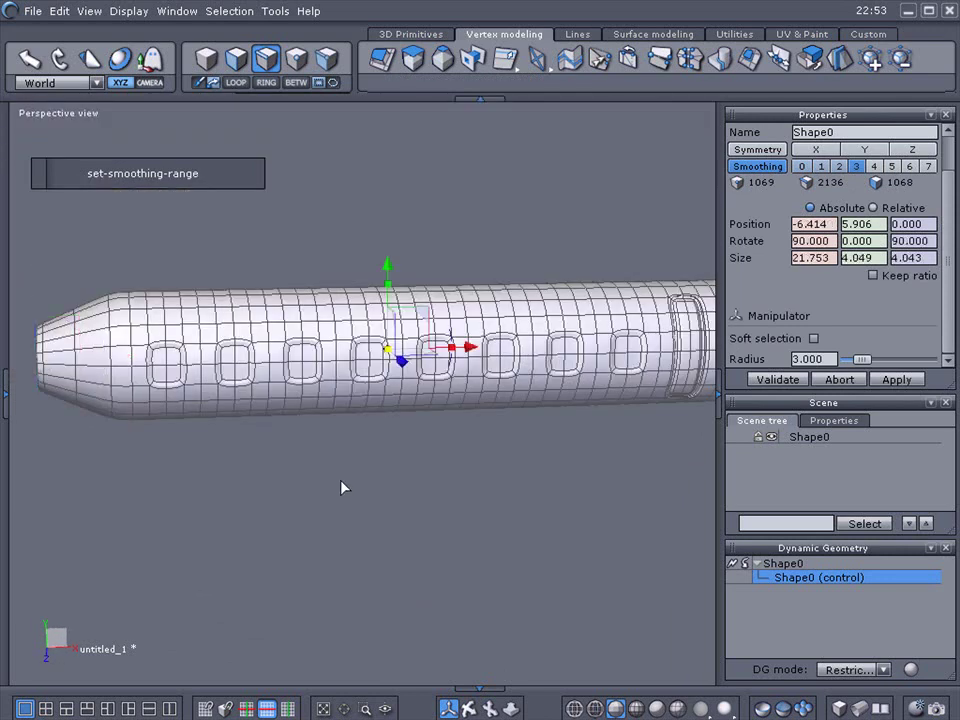
left_click(720, 398)
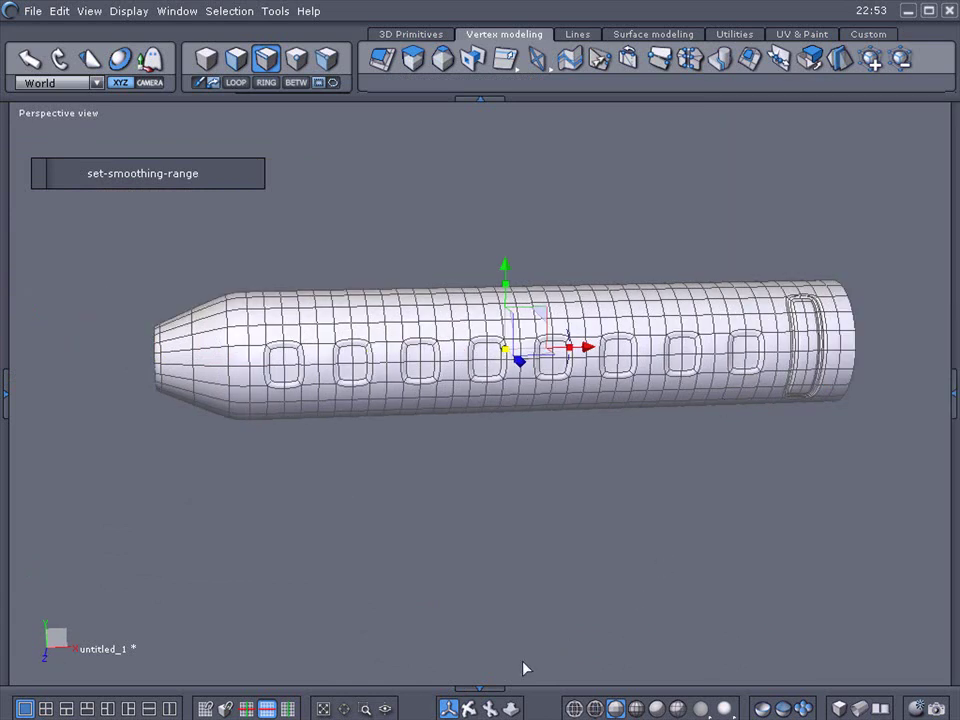
middle_click_drag(450, 450, 448, 488)
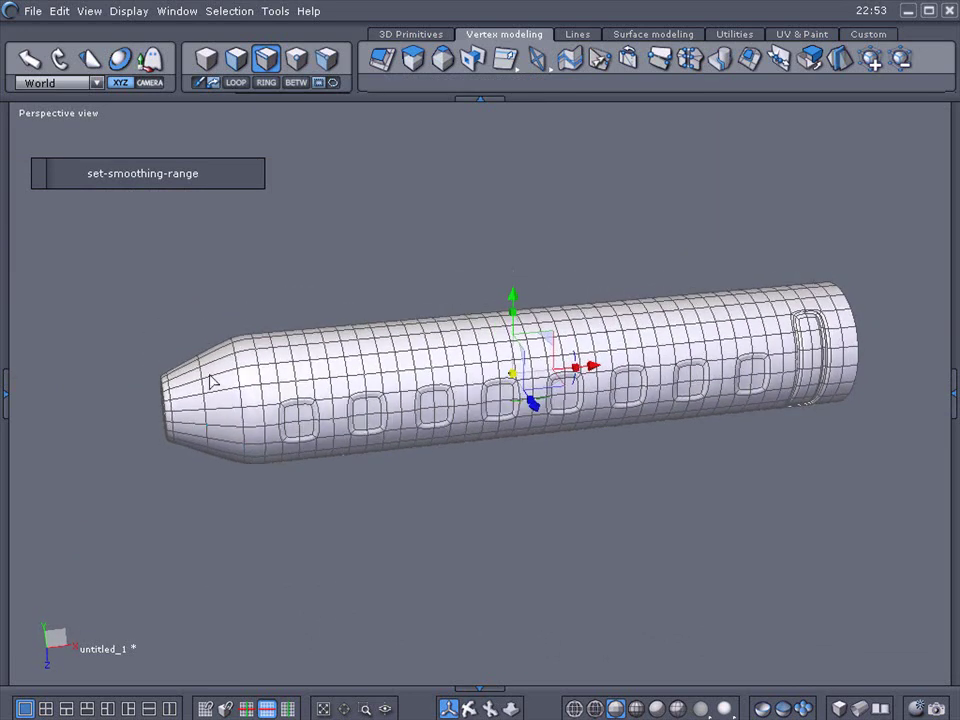
Select the loop of faces around the nose tip's recess and move it slightly outward along X to lengthen the nose
middle_click_drag(37, 493, 316, 451)
key("F2")
left_click(342, 459)
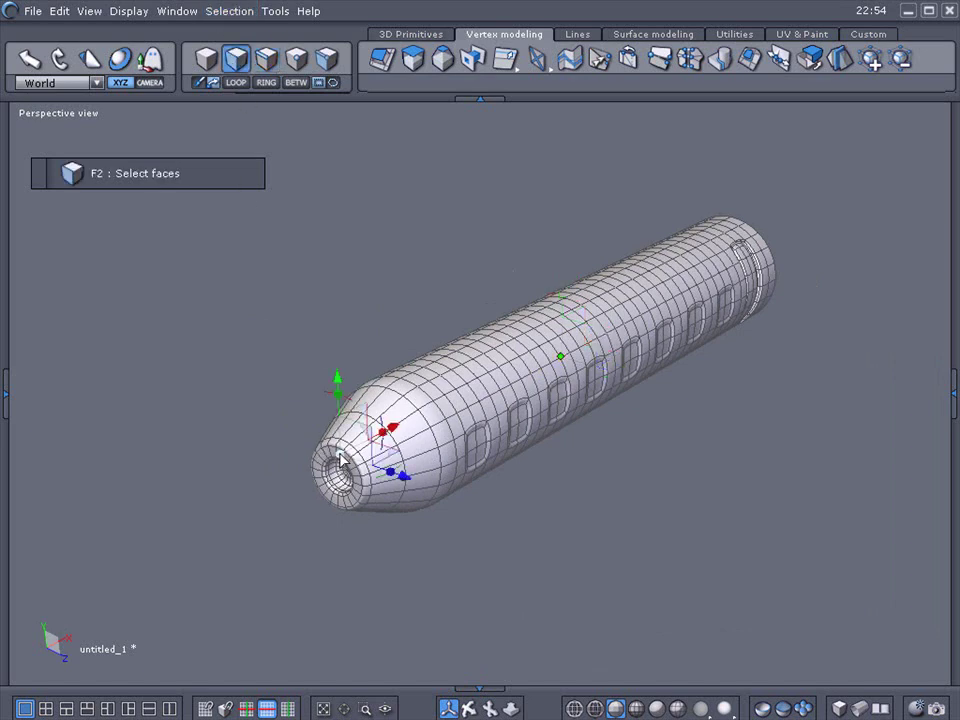
left_click(236, 83)
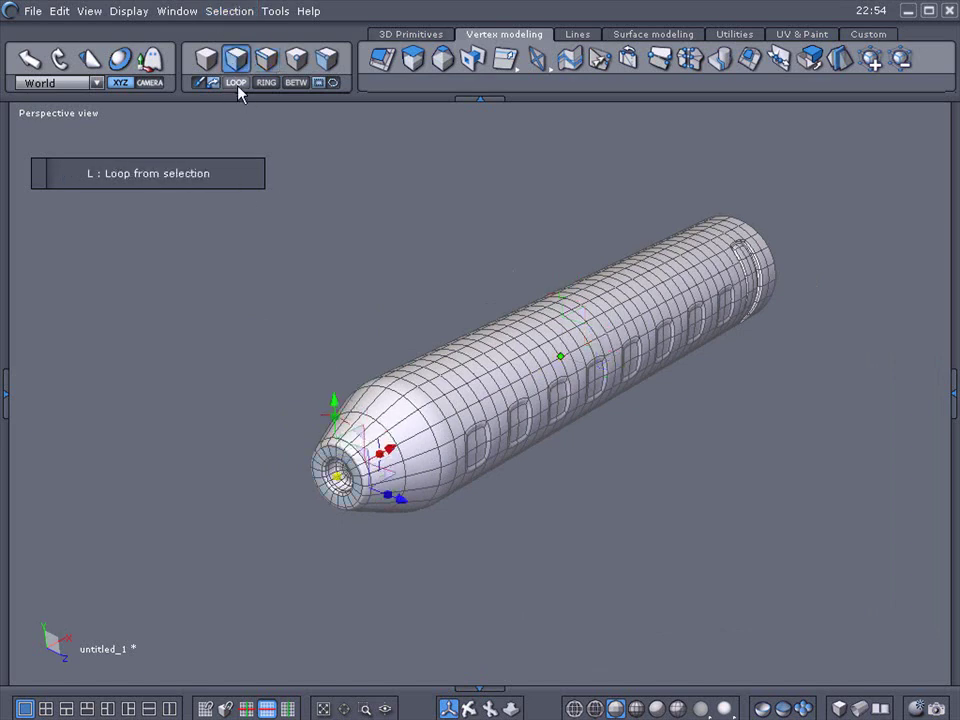
left_click_drag(398, 455, 330, 516)
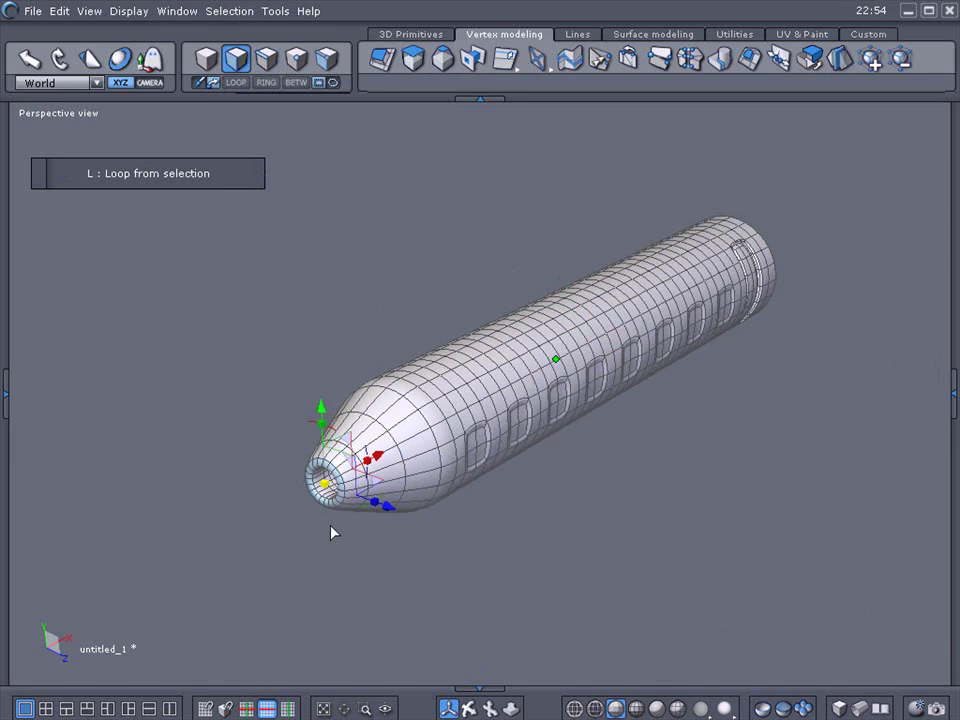
Shift the whole tube slightly toward negative X and downward in the XY plane, and deselect it to view it without its wireframe
left_click(368, 553)
middle_click_drag(467, 702, 320, 692)
left_click_drag(488, 688, 497, 687)
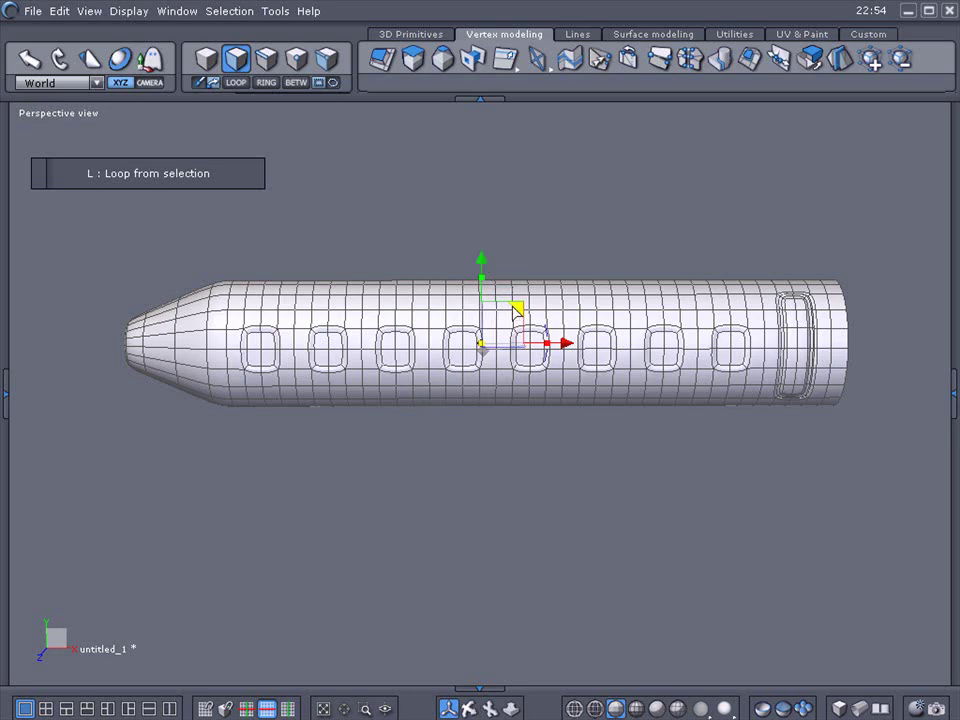
left_click_drag(516, 306, 504, 308)
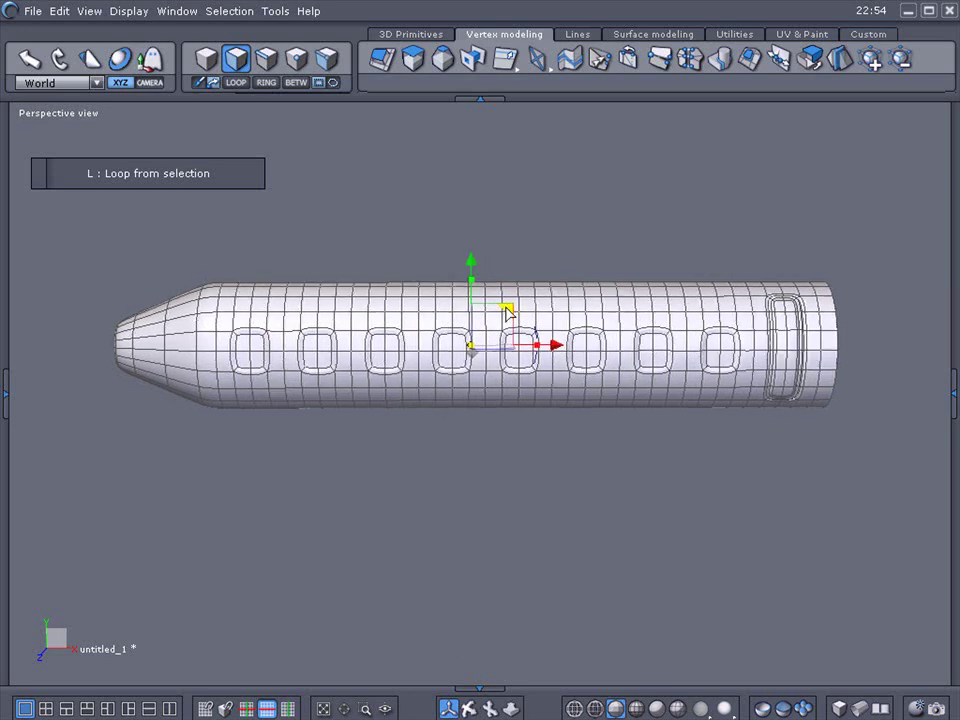
left_click(516, 489)
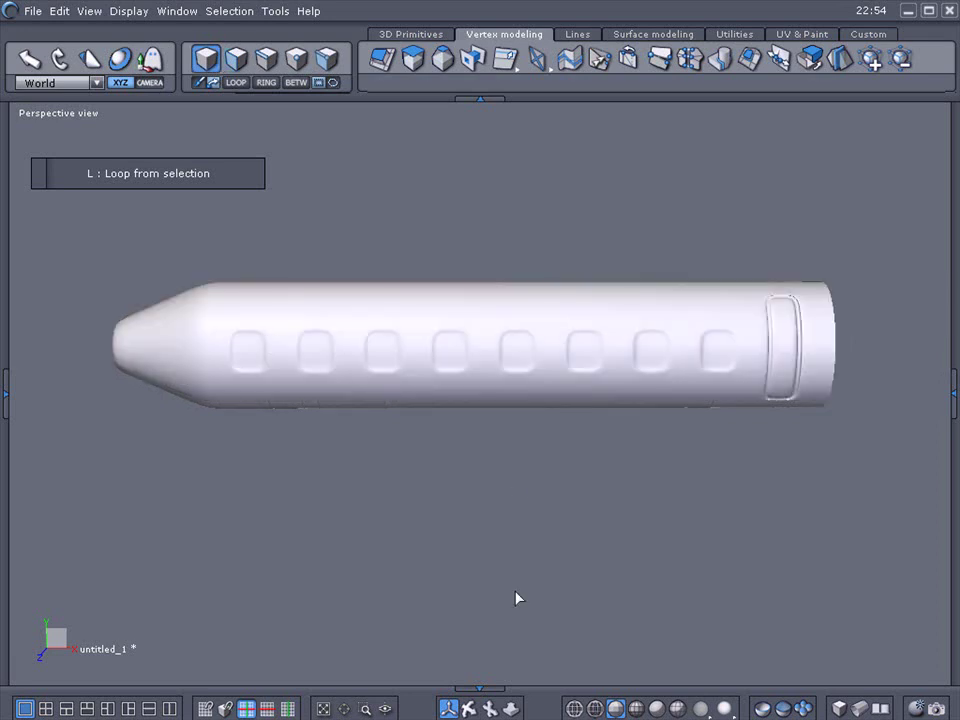